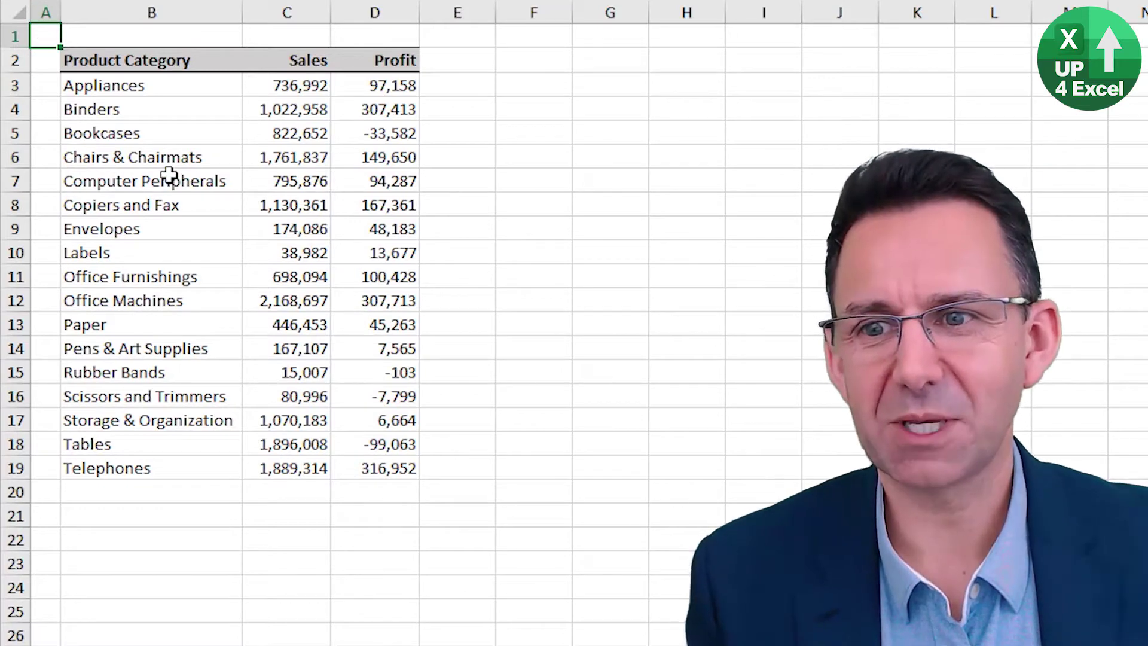
Clear B7:D12 (Computer Peripherals to Office Machines), then undo and redo the deletion twice.
drag(172, 179, 332, 302)
key(shift+Right)
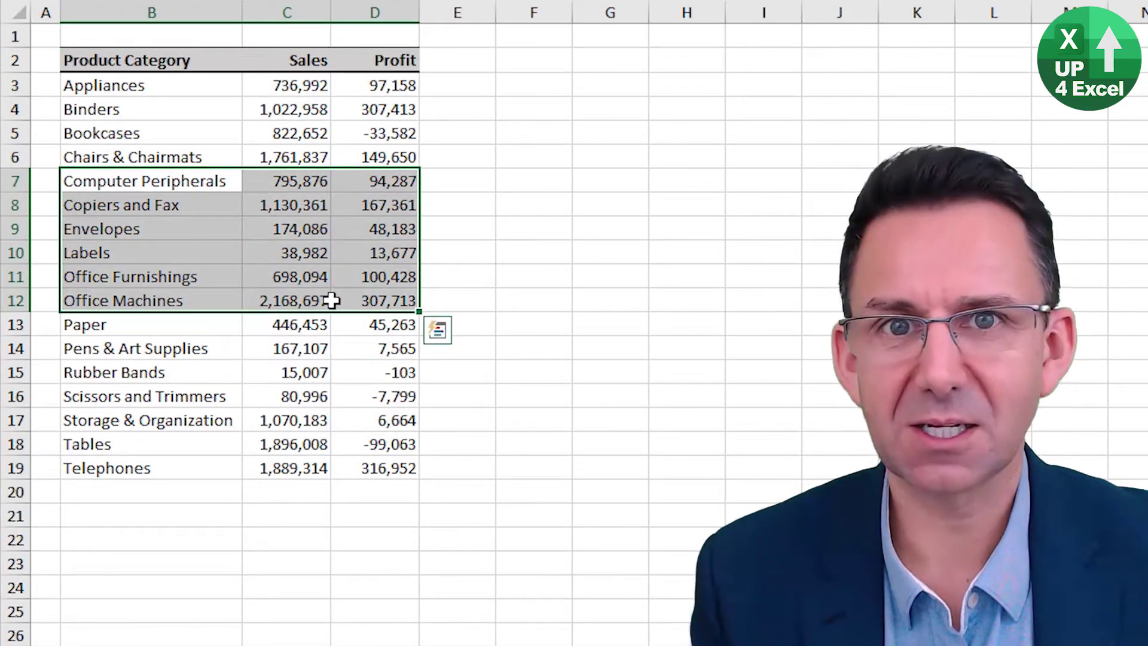
key(Delete)
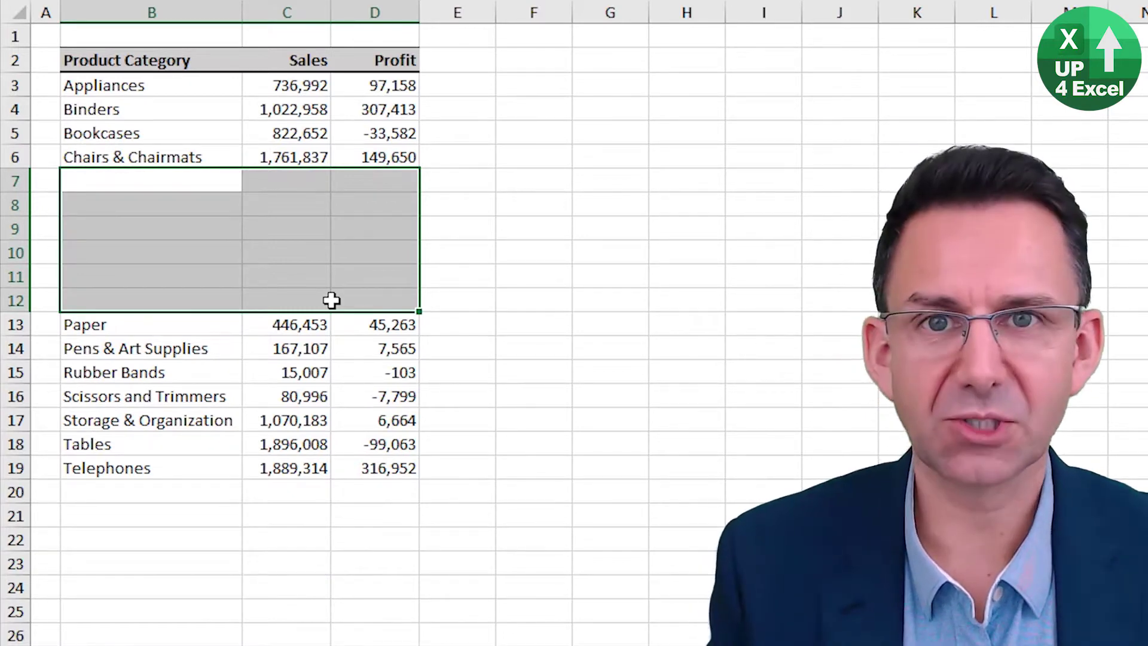
key(ctrl+z)
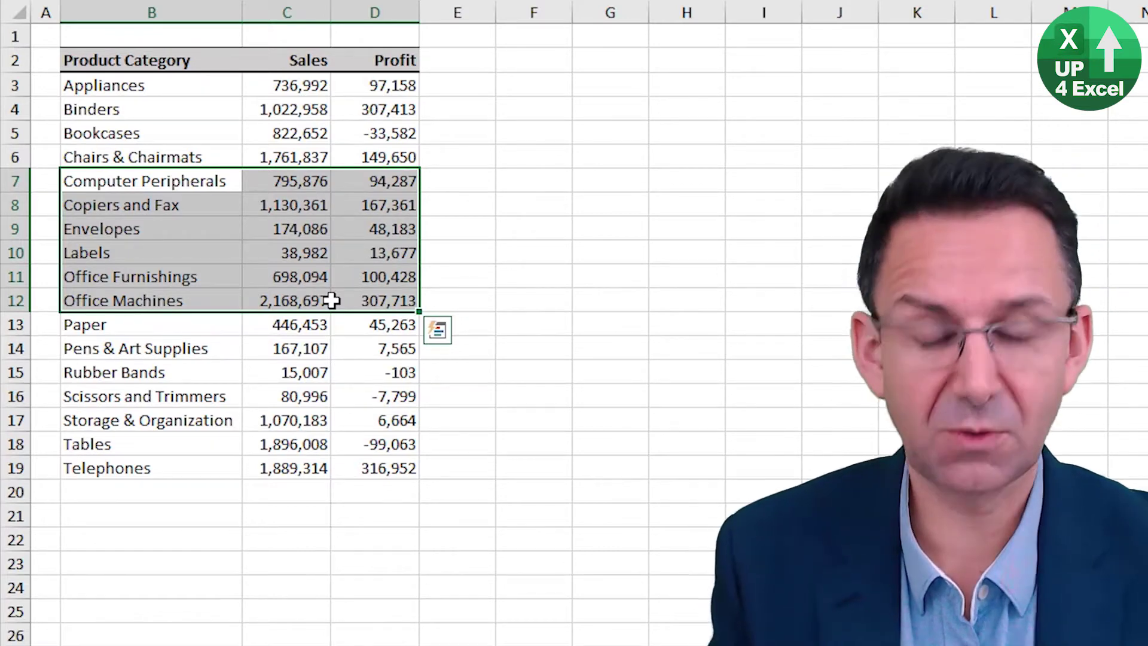
key(ctrl+y)
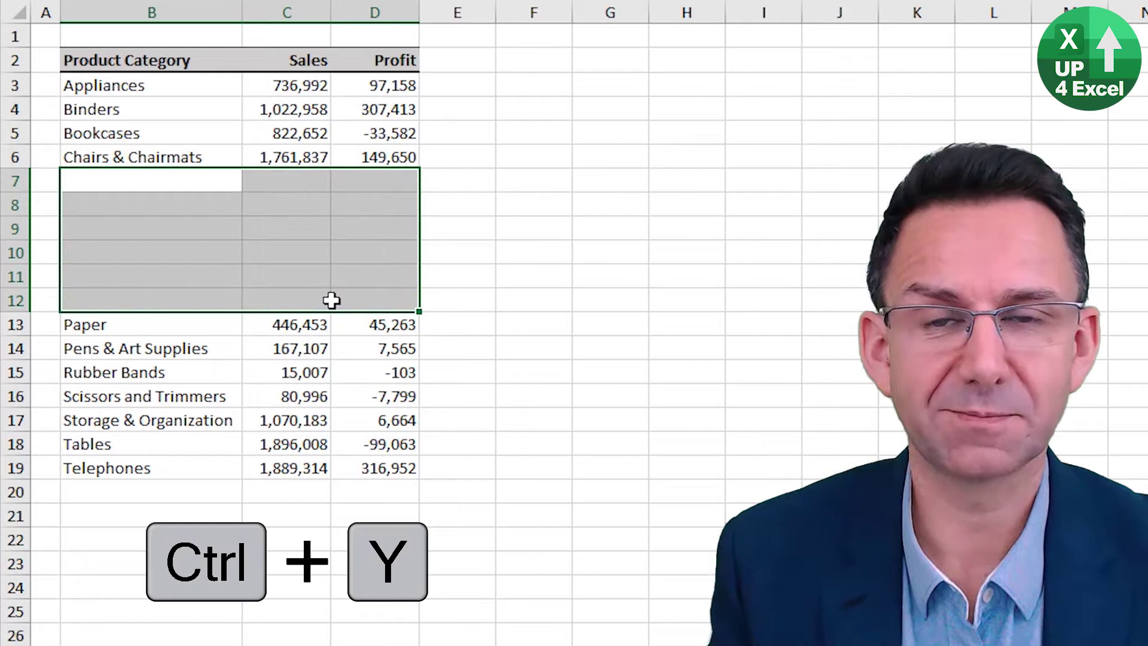
key(ctrl+z)
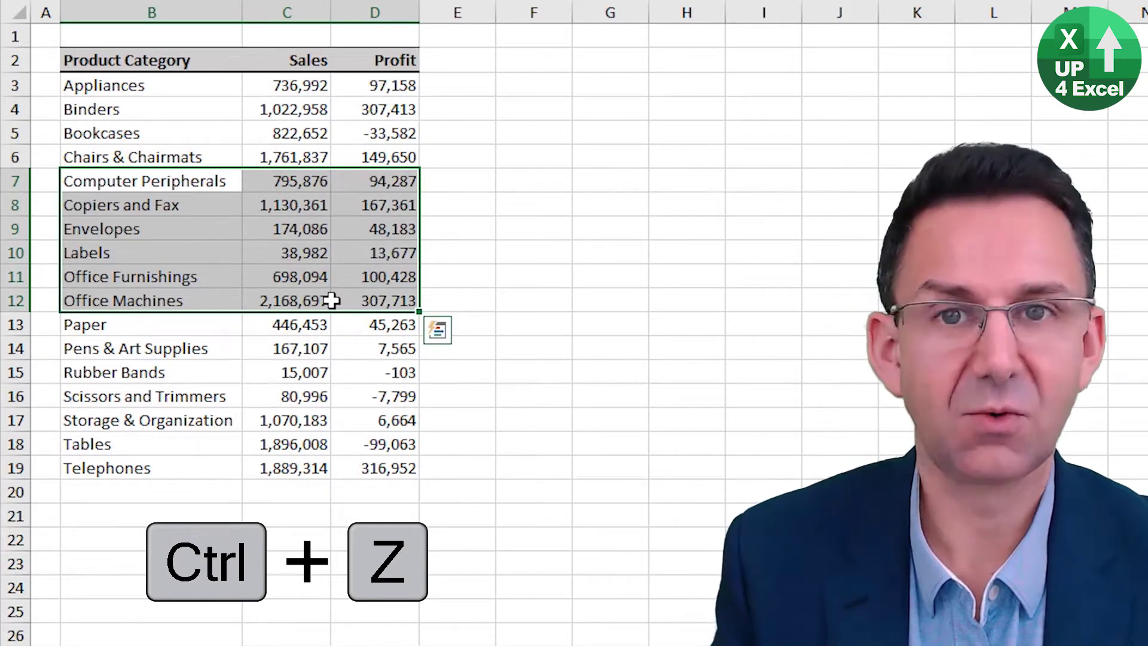
key(ctrl+y)
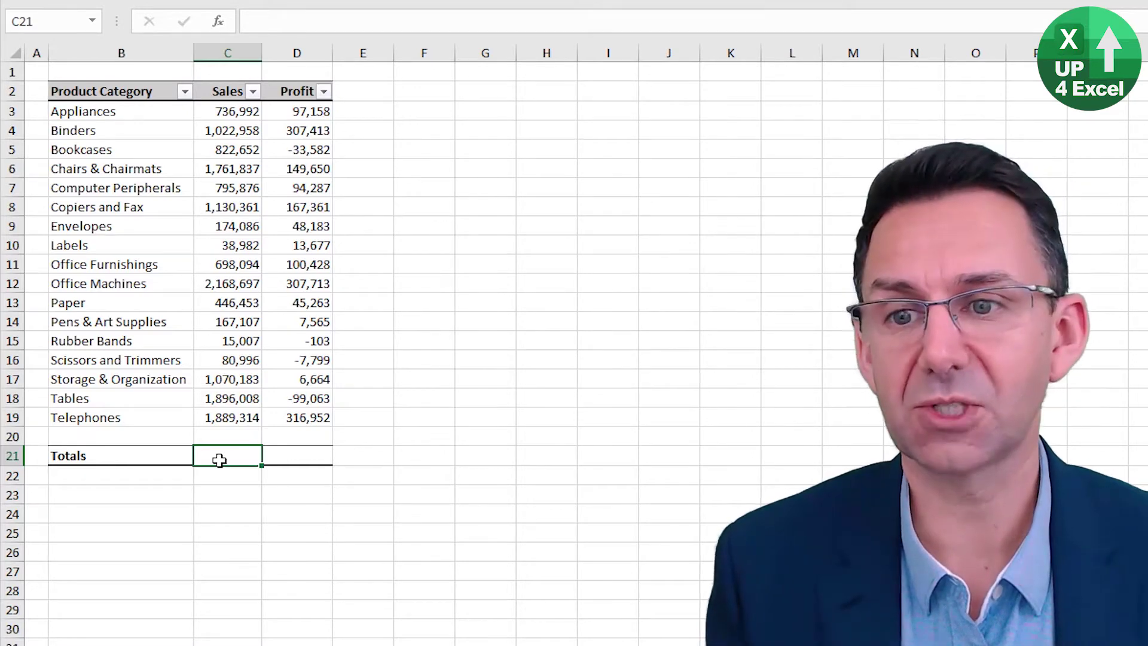
Insert an AutoSum =SUM(C3:C20) in C21 for the Sales total of 14,915,601.
key(alt+equal)
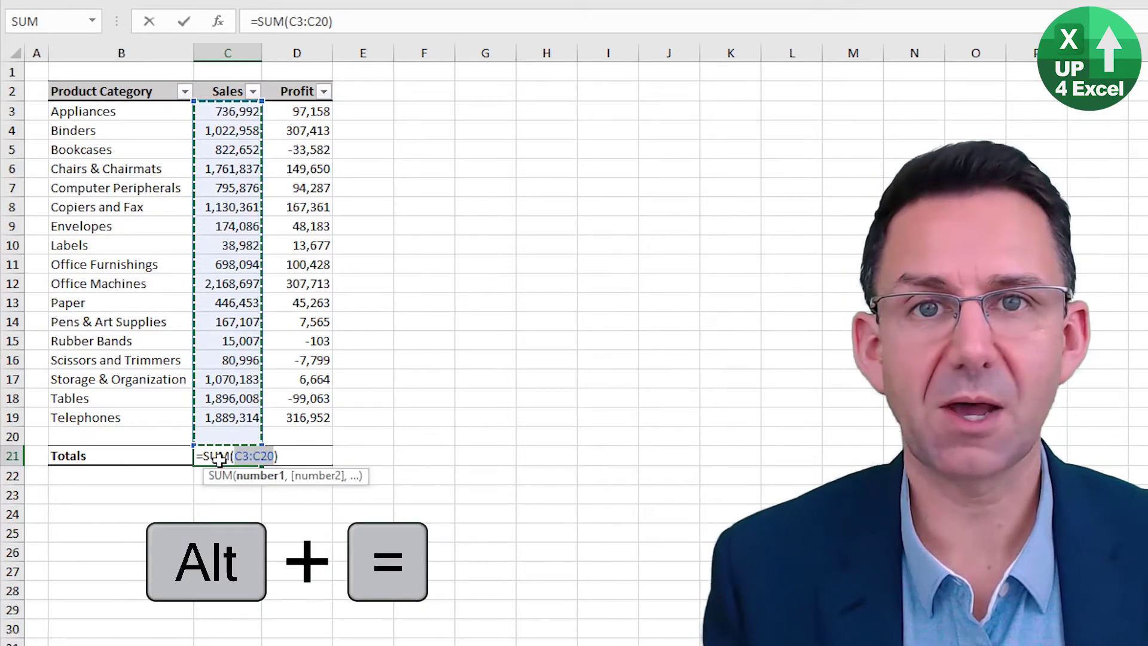
key(Return)
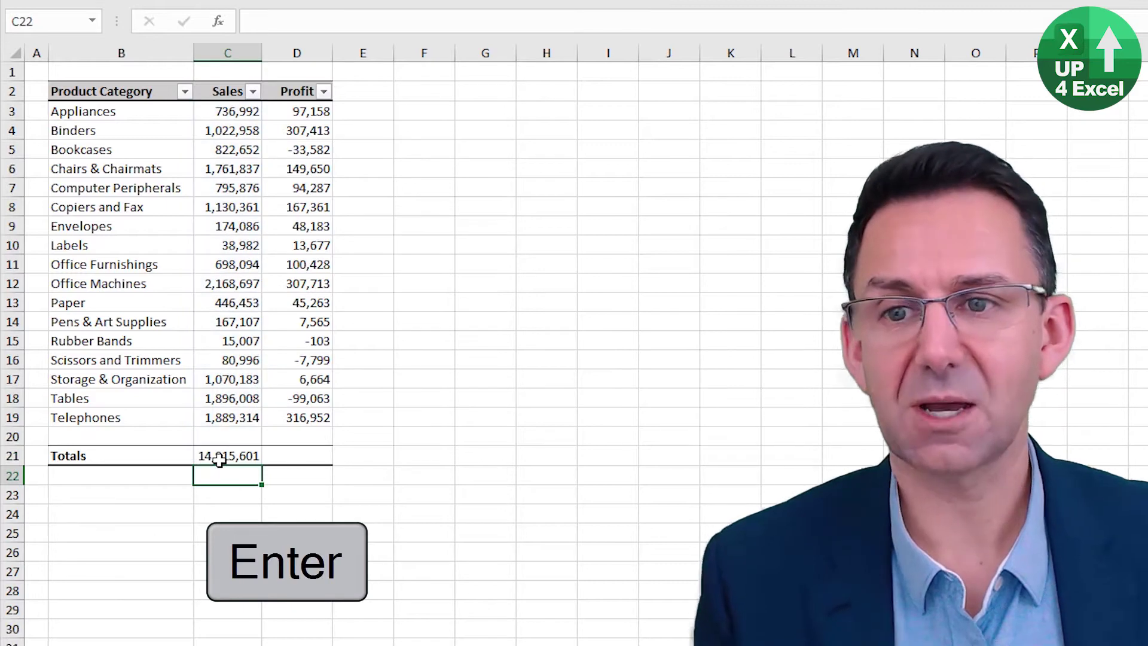
Filter Product Category to show only Bookcases, Computer Peripherals and Envelopes.
click(184, 91)
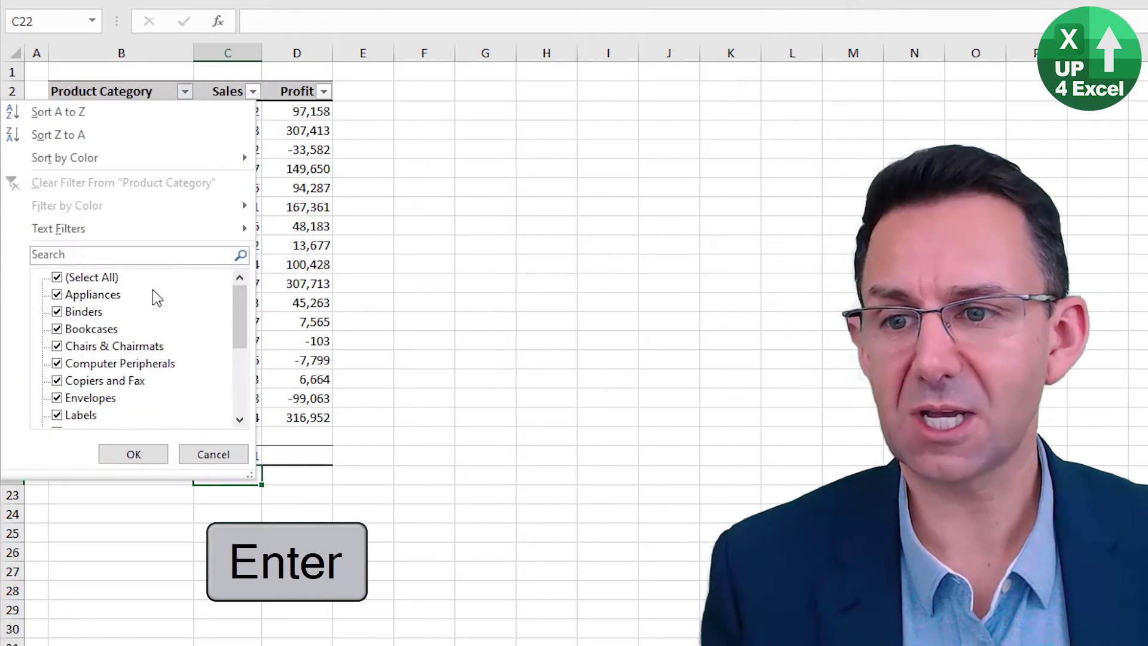
click(90, 279)
click(88, 330)
click(89, 364)
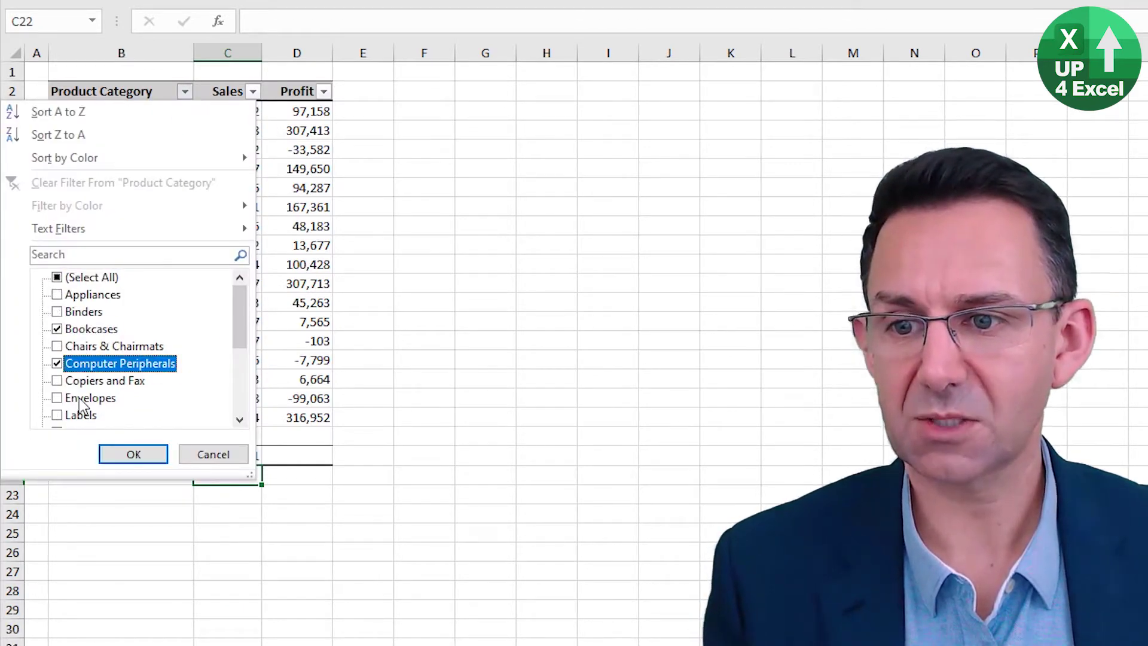
click(82, 398)
click(128, 454)
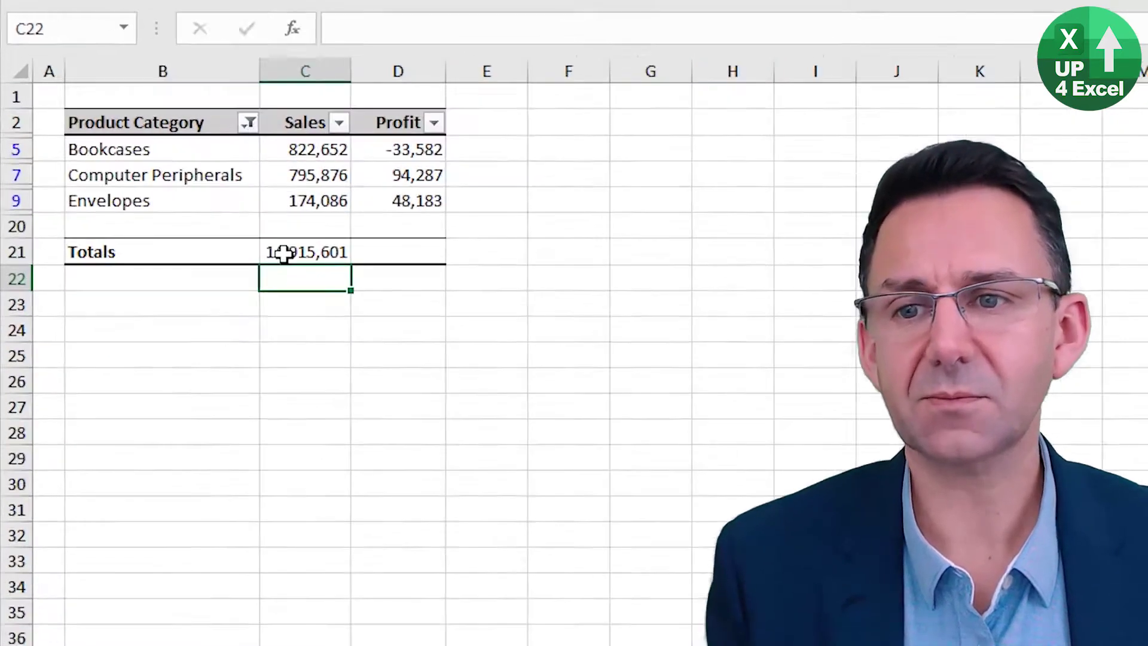
Add an AutoSum subtotal of the visible Profit values (108,888) in D21.
click(283, 254)
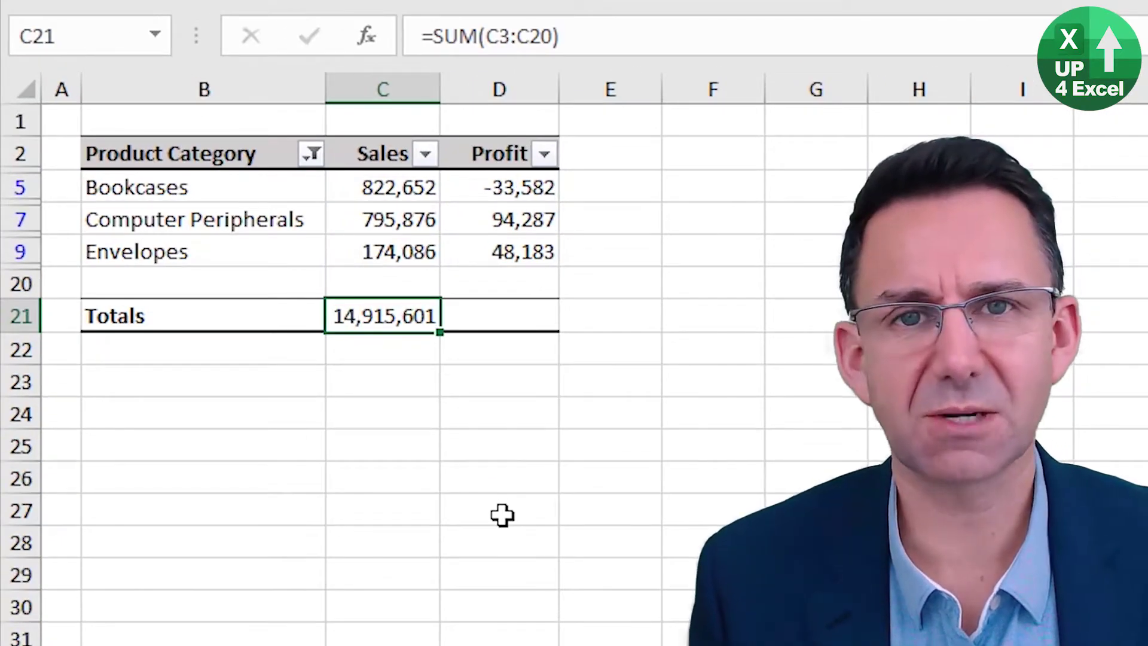
key(Right)
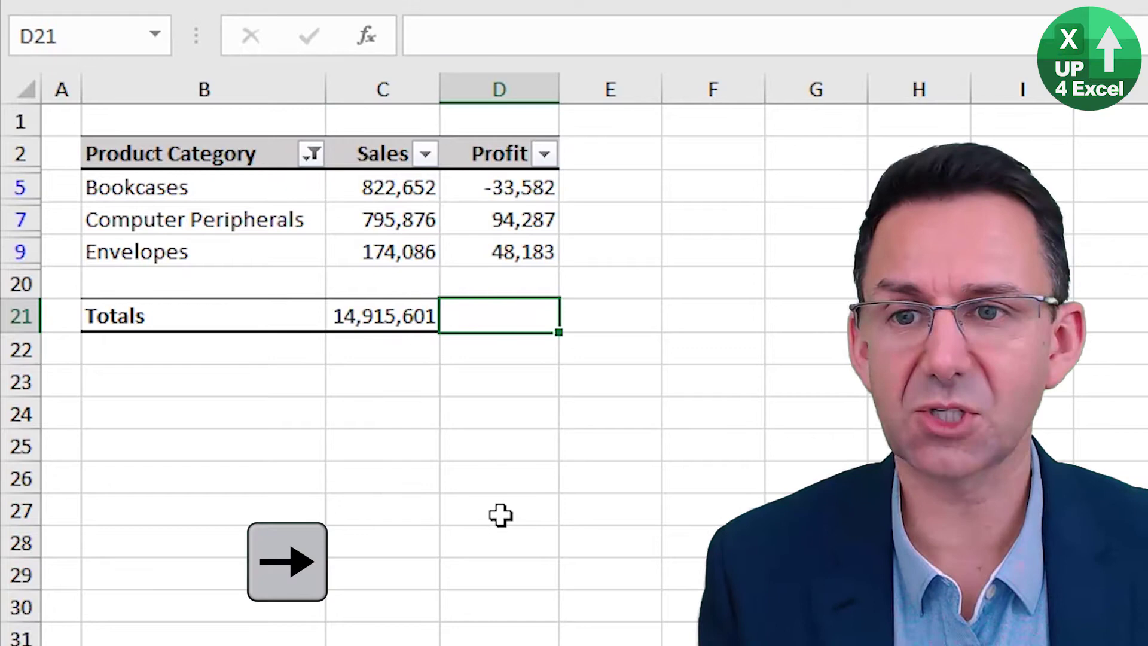
key(alt+equal)
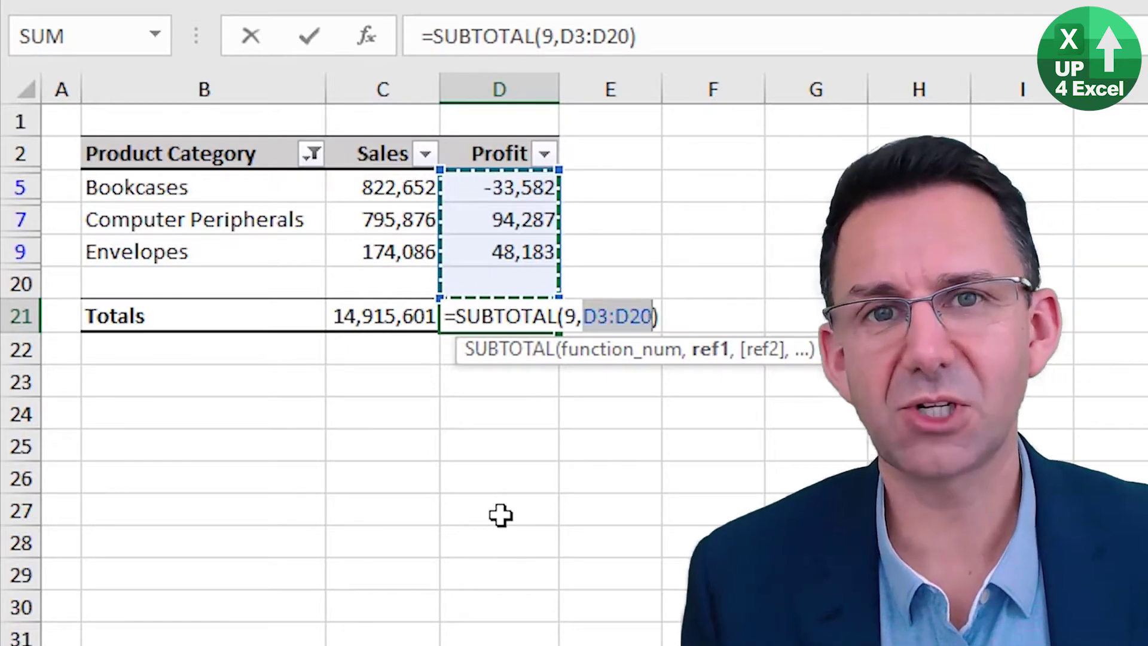
key(Return)
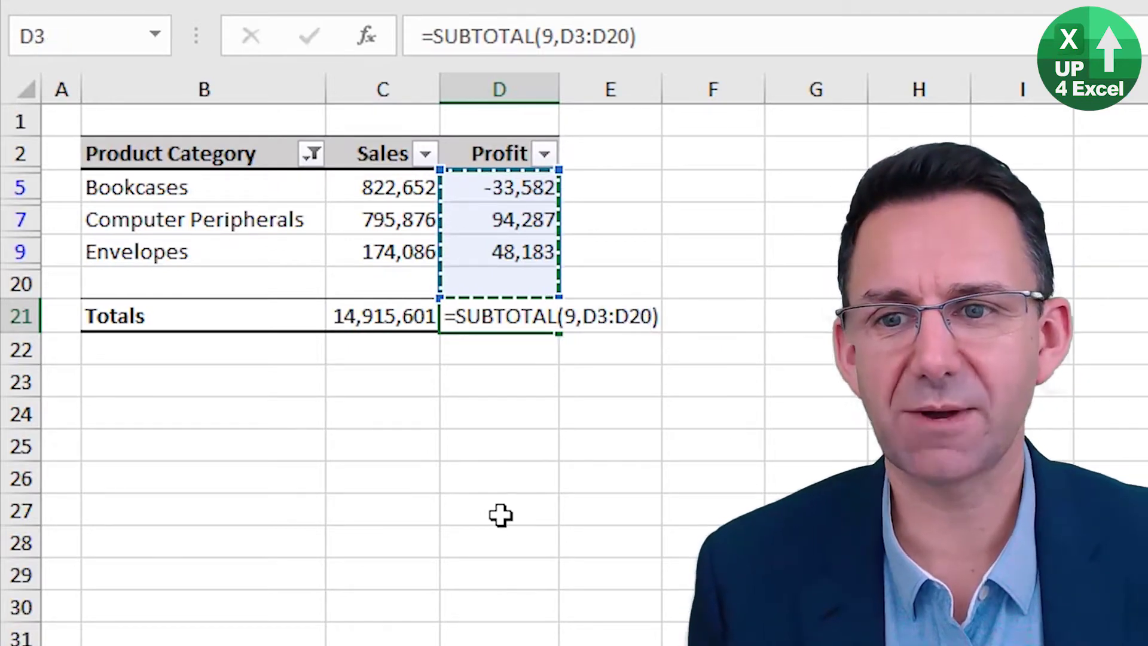
key(Up)
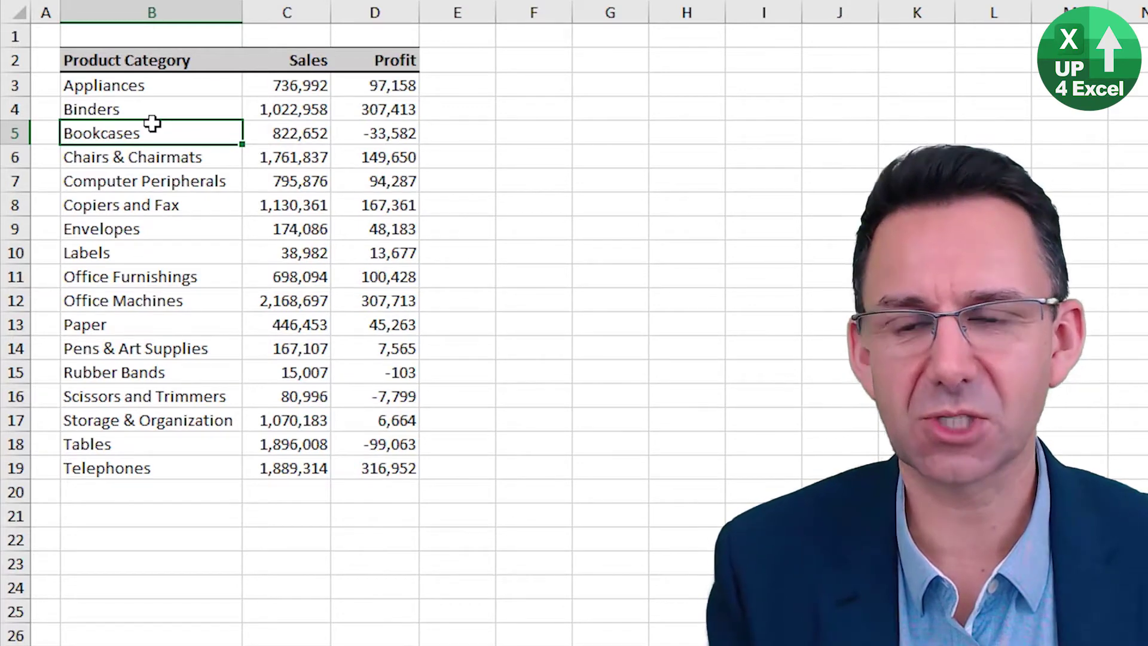
key(ctrl+Up)
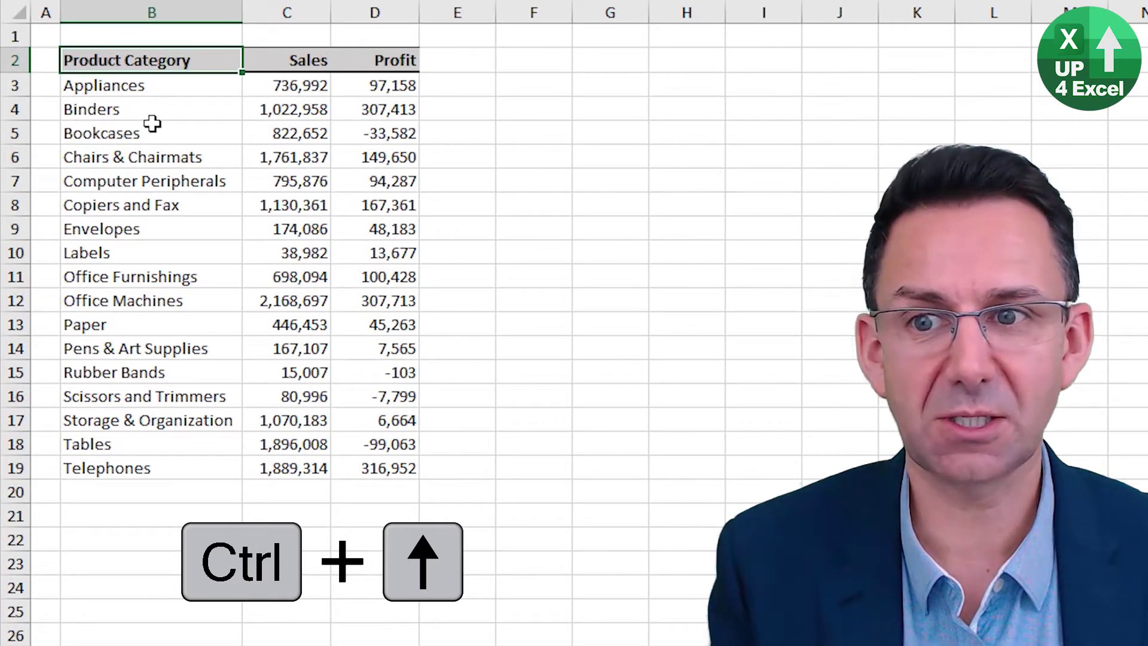
key(ctrl+Right)
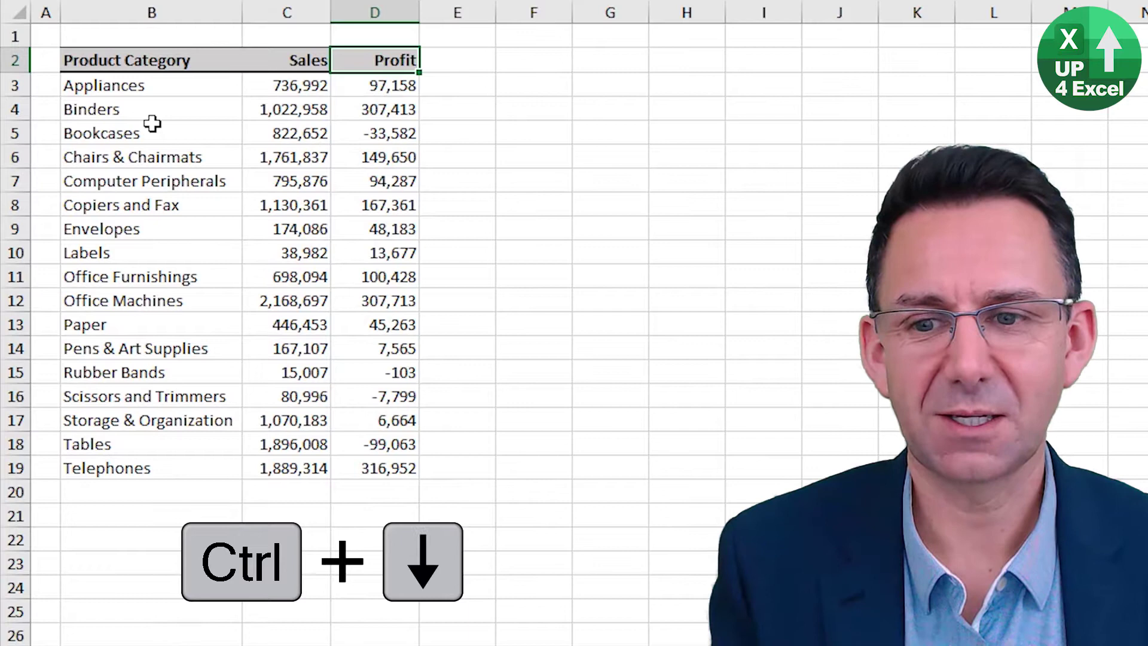
key(ctrl+Down)
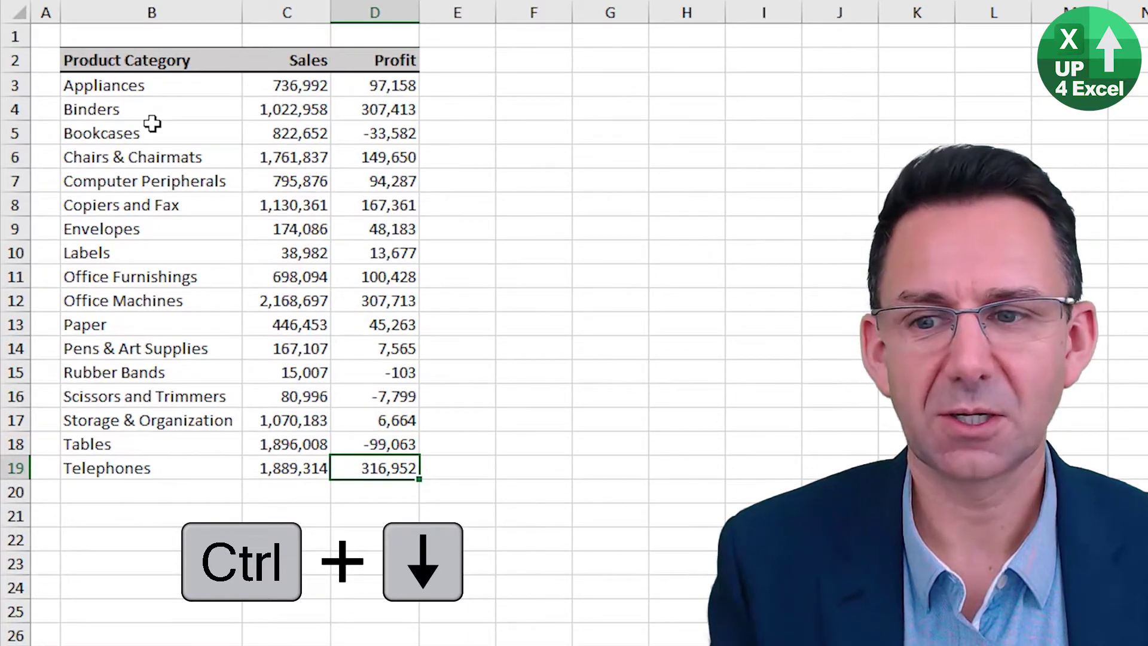
key(ctrl+Left)
key(ctrl+Up)
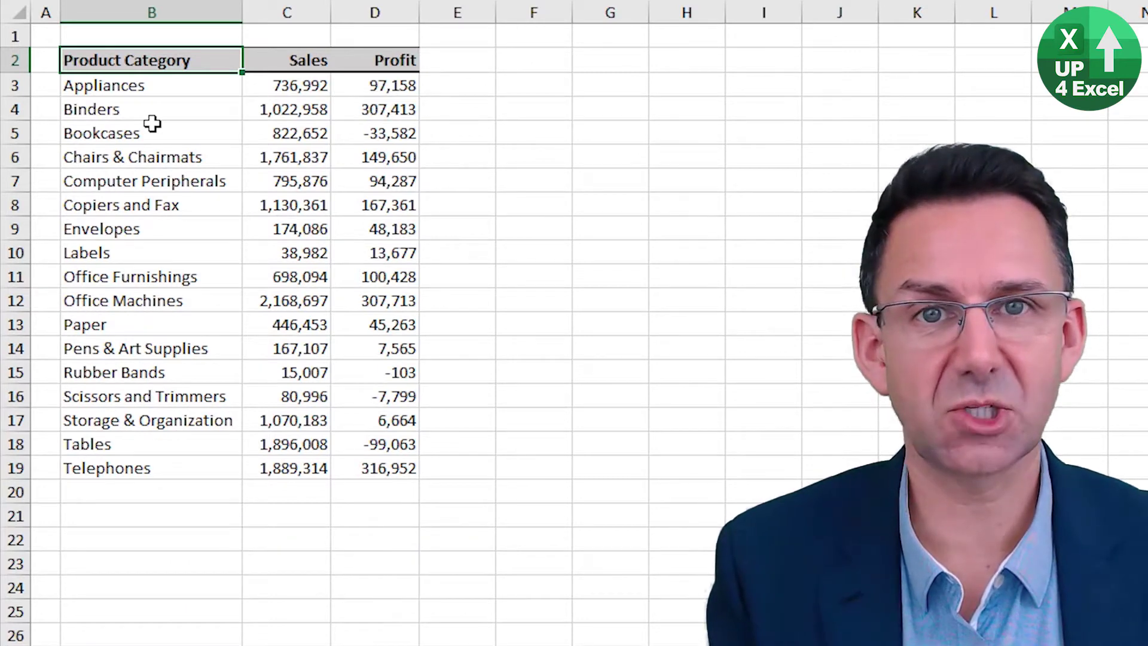
Select the table B2:D19, shrink it to column B, then to B2, and move right.
key(ctrl+shift+Right)
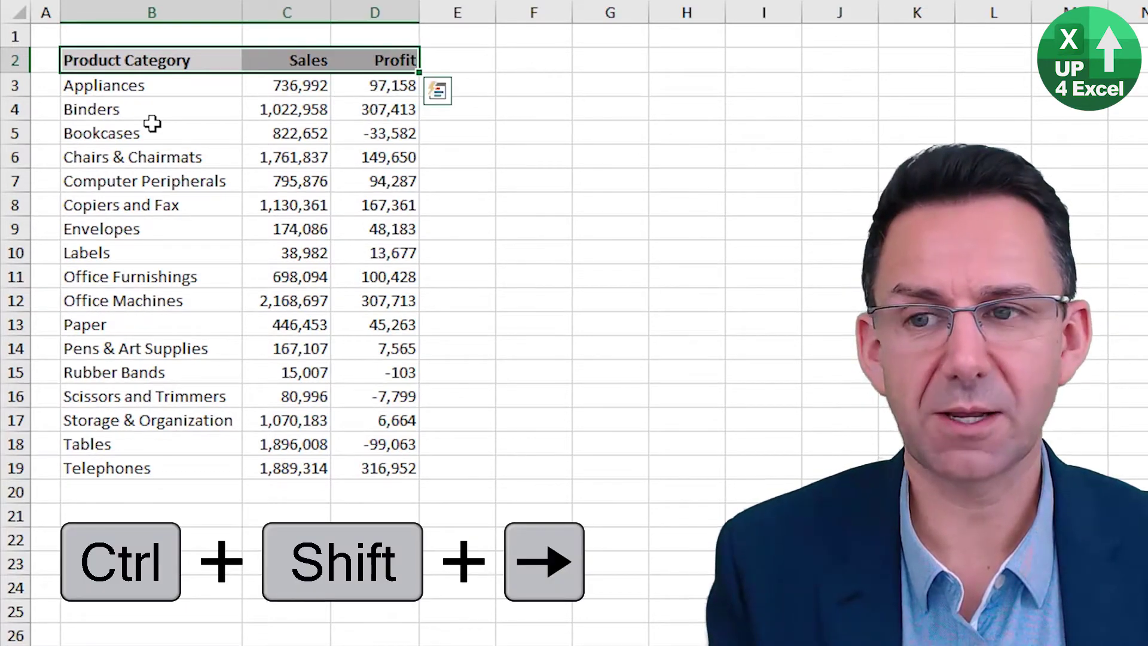
key(ctrl+shift+Down)
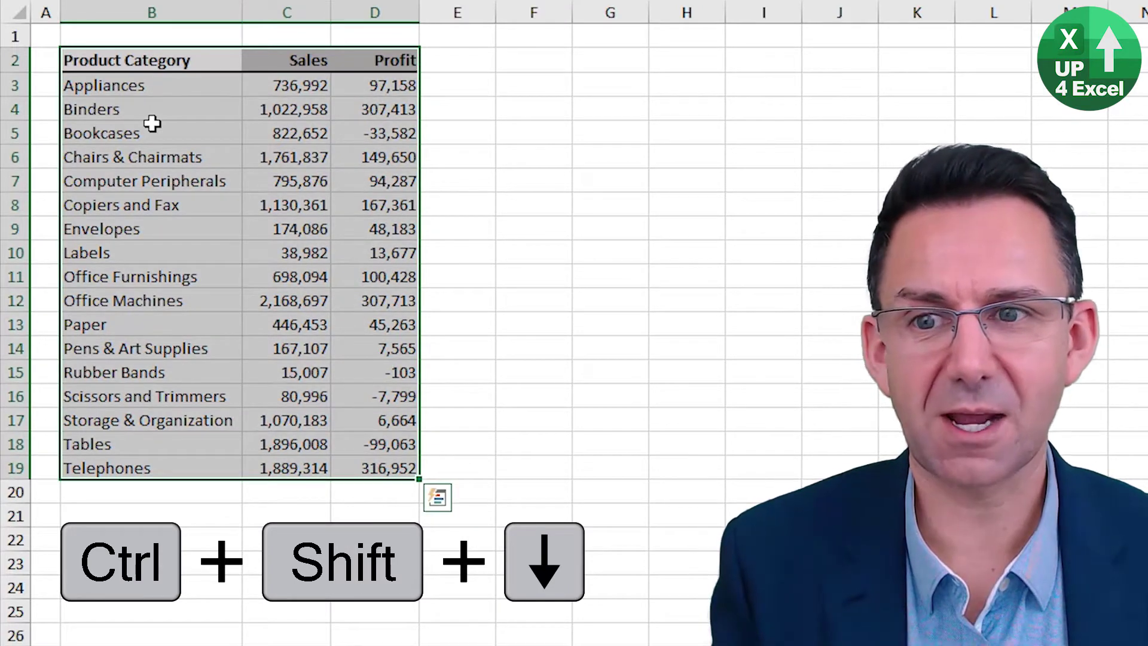
key(ctrl+shift+Left)
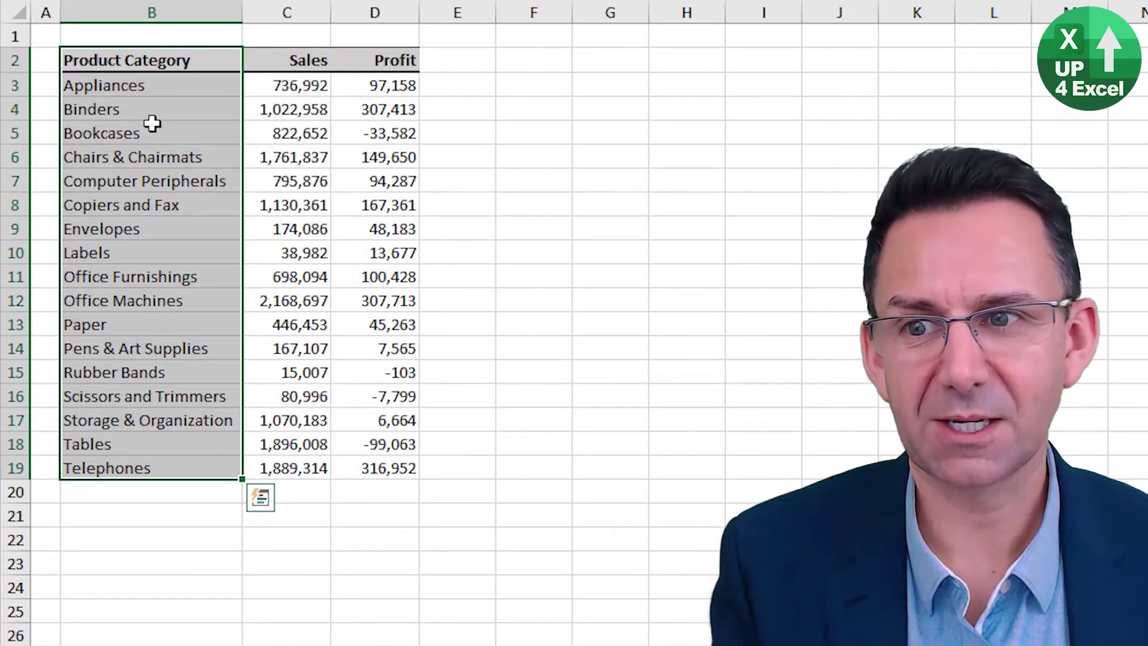
key(ctrl+shift+Up)
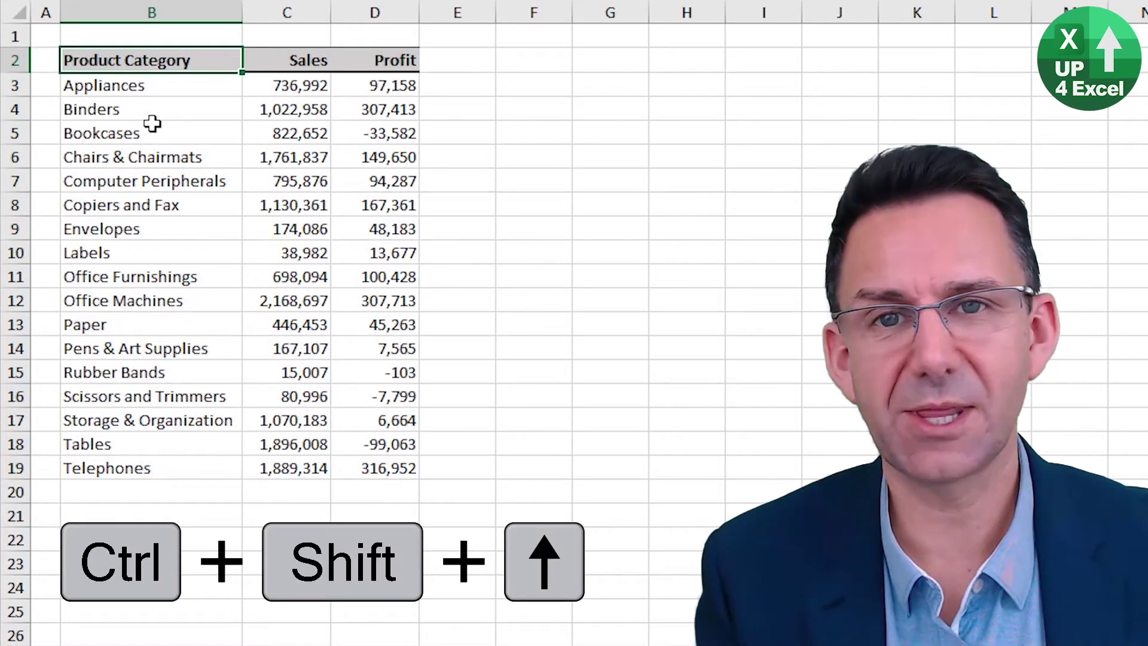
key(Right)
key(Right)
key(Right)
key(Right)
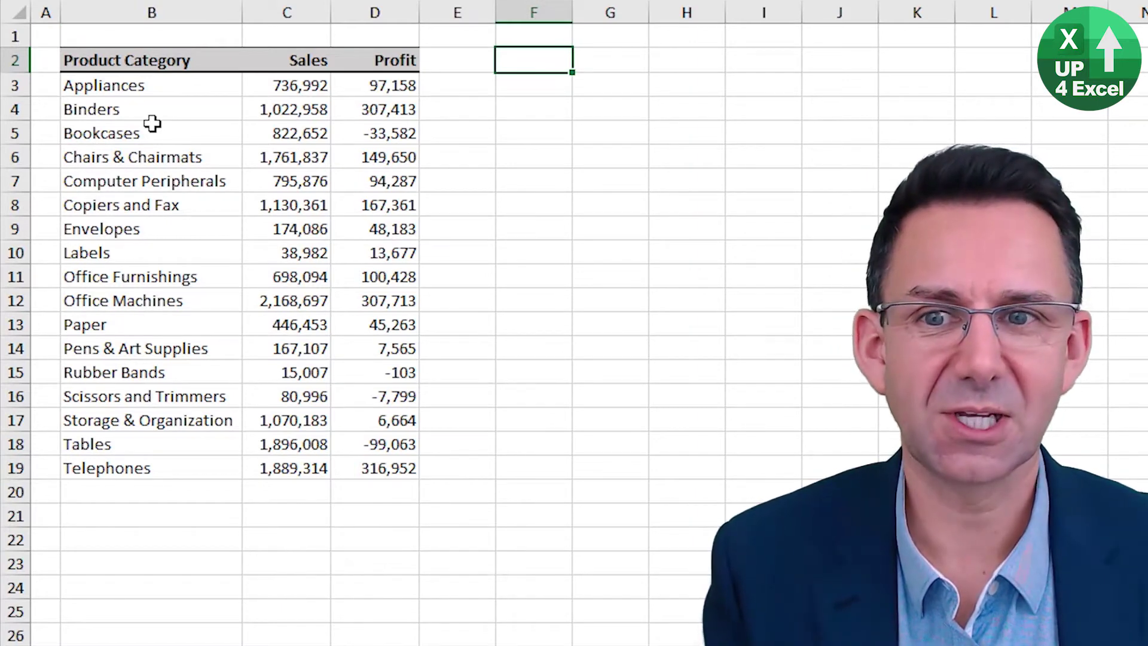
Jump with Ctrl+arrows between the Profit column edges and the sheet's last column and row, ending at A1.
key(ctrl+Right)
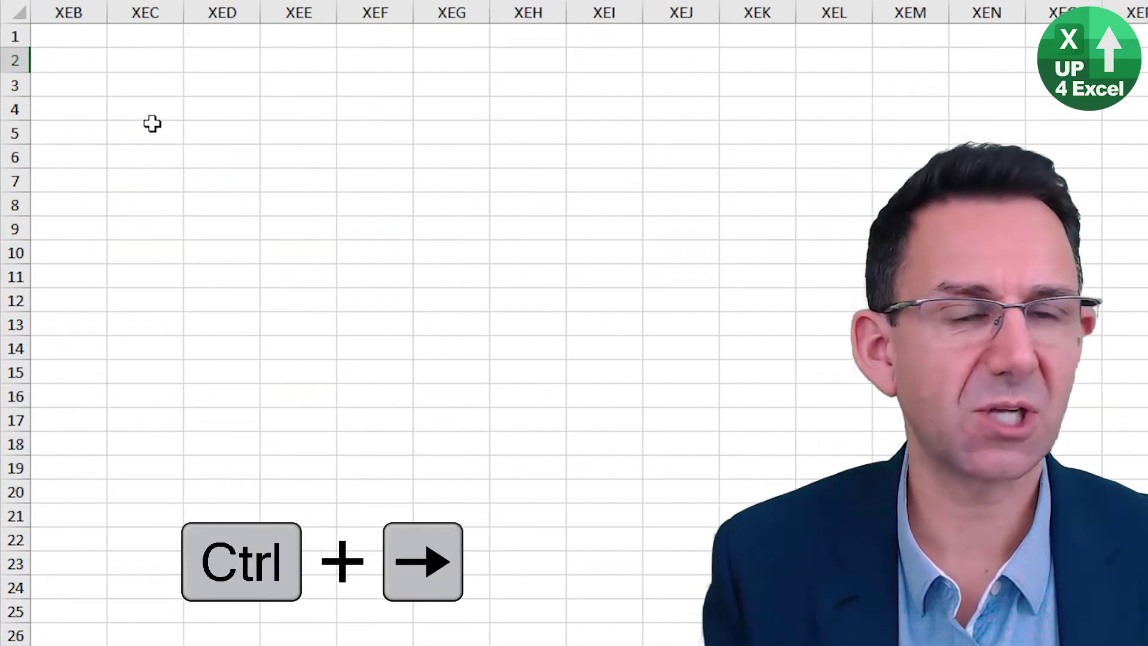
key(ctrl+Left)
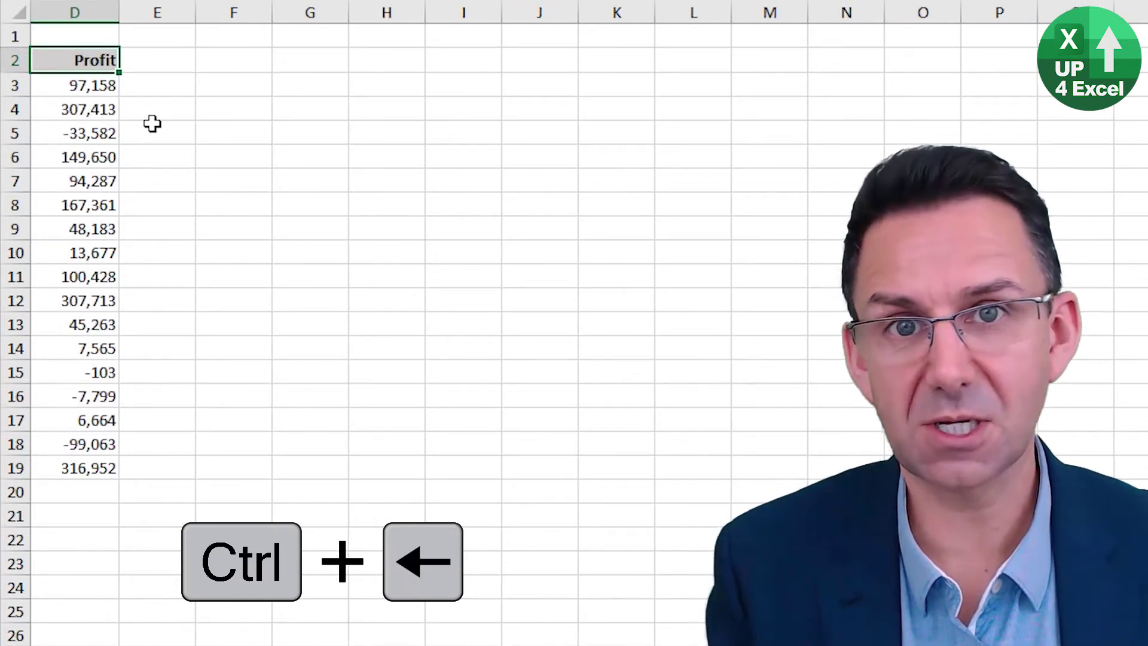
key(ctrl+Down)
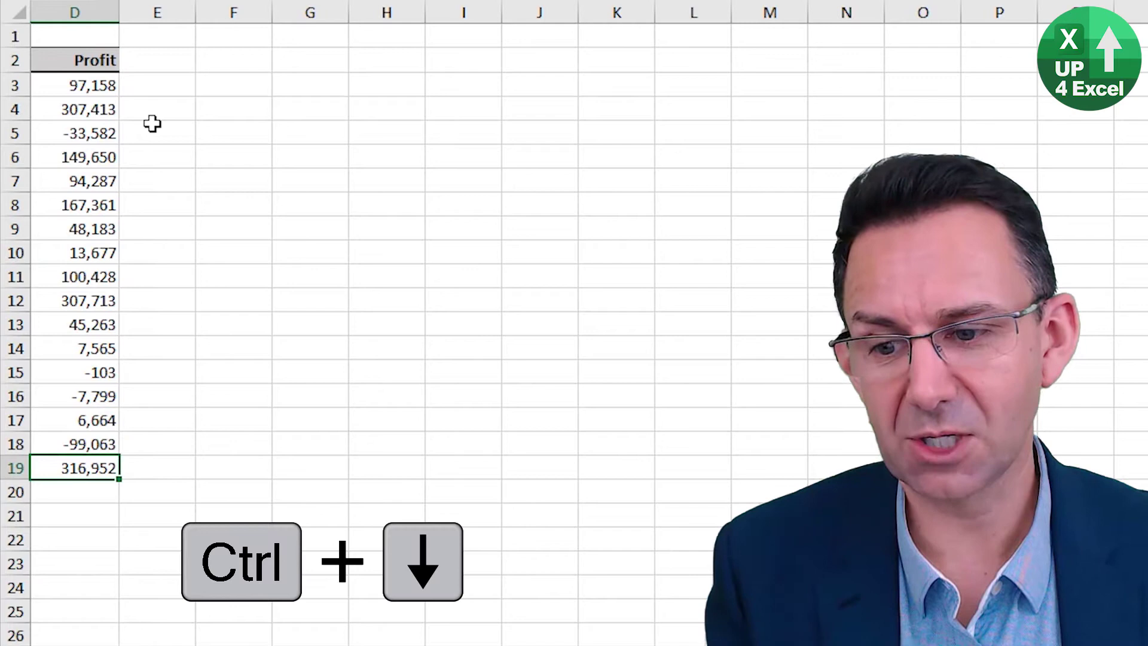
key(ctrl+Down)
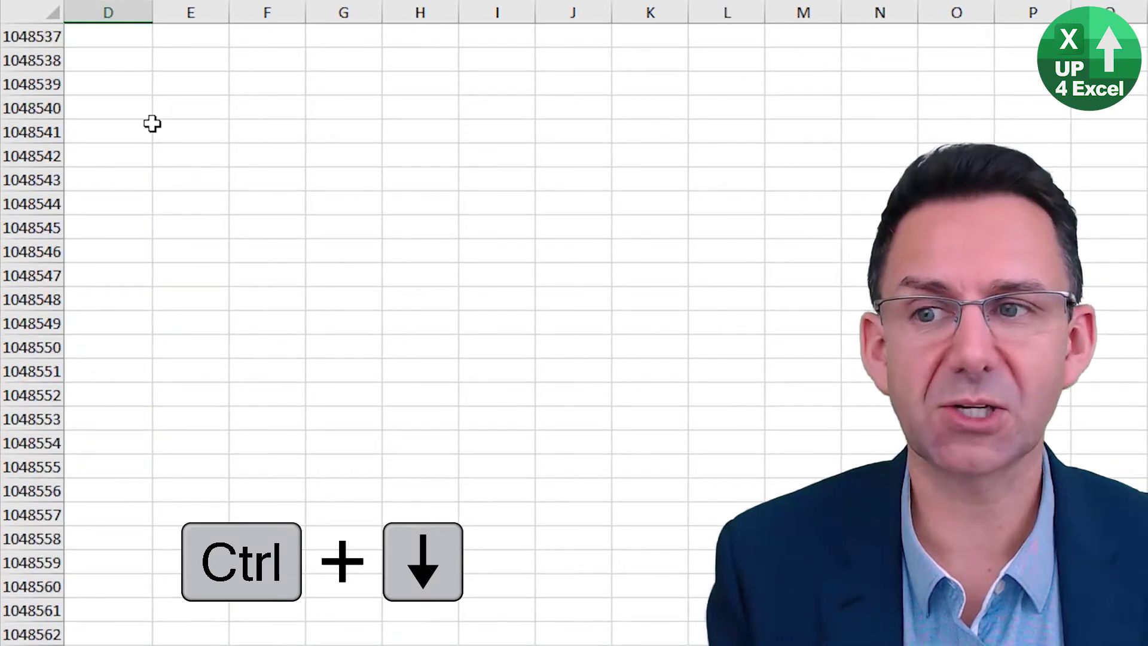
key(ctrl+Up)
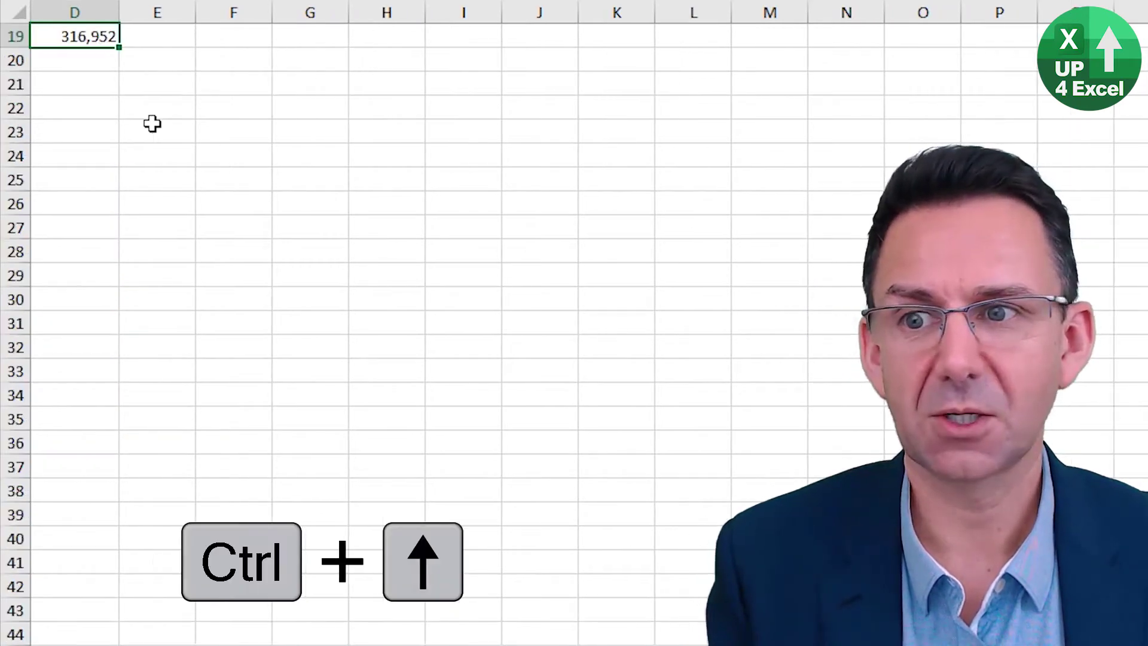
key(ctrl+Up)
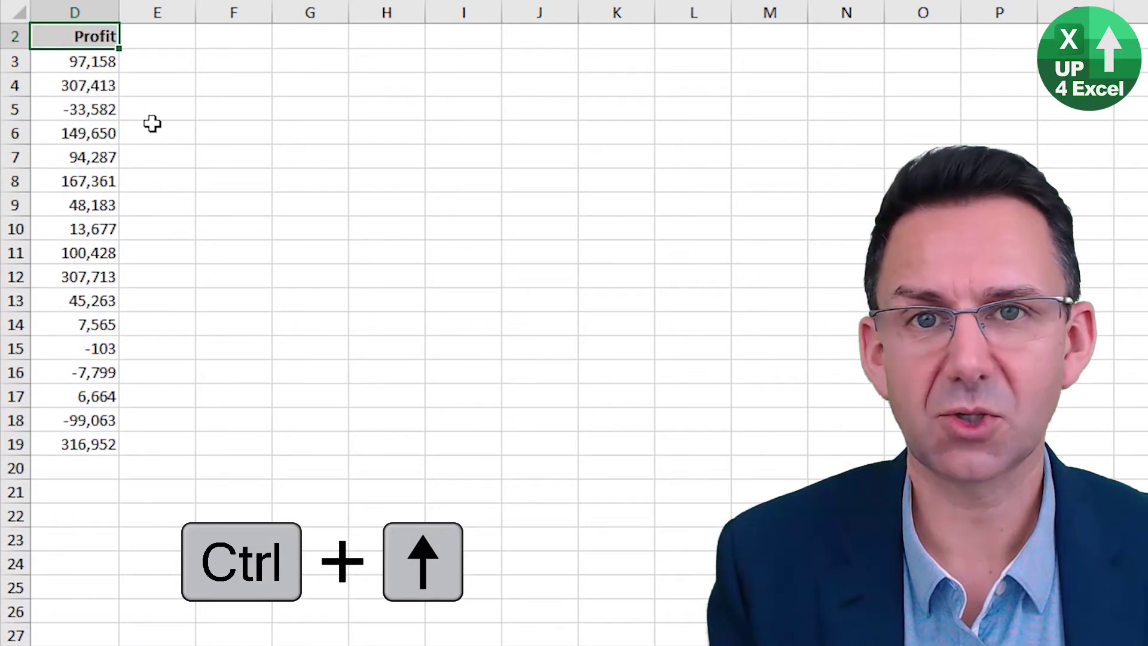
key(ctrl+Left)
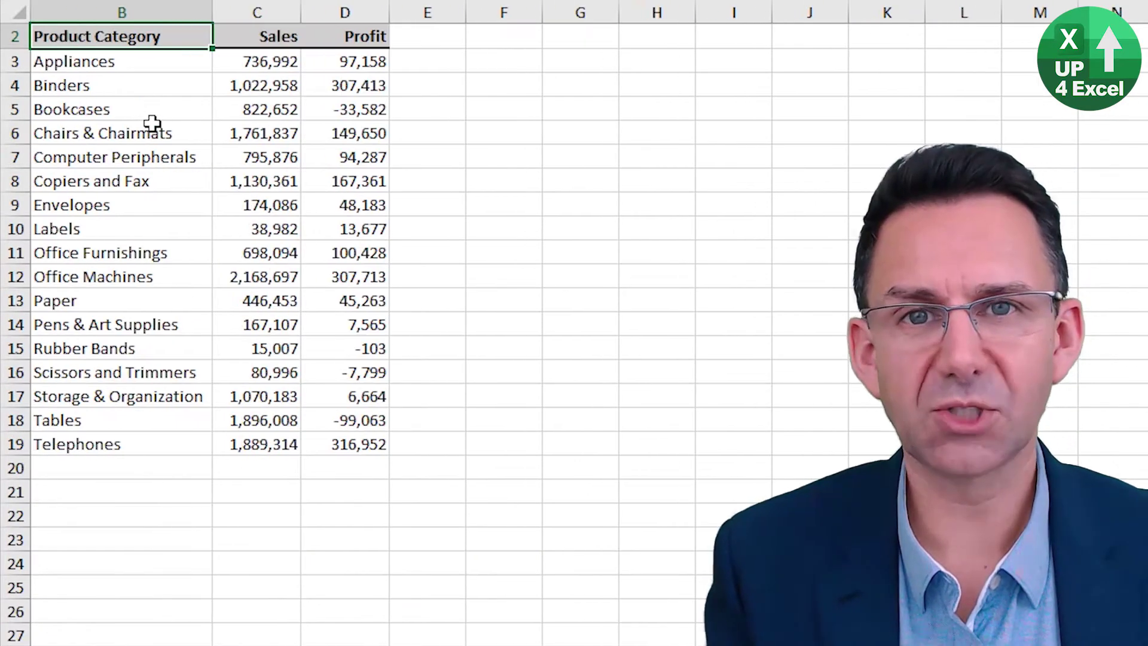
key(ctrl+Home)
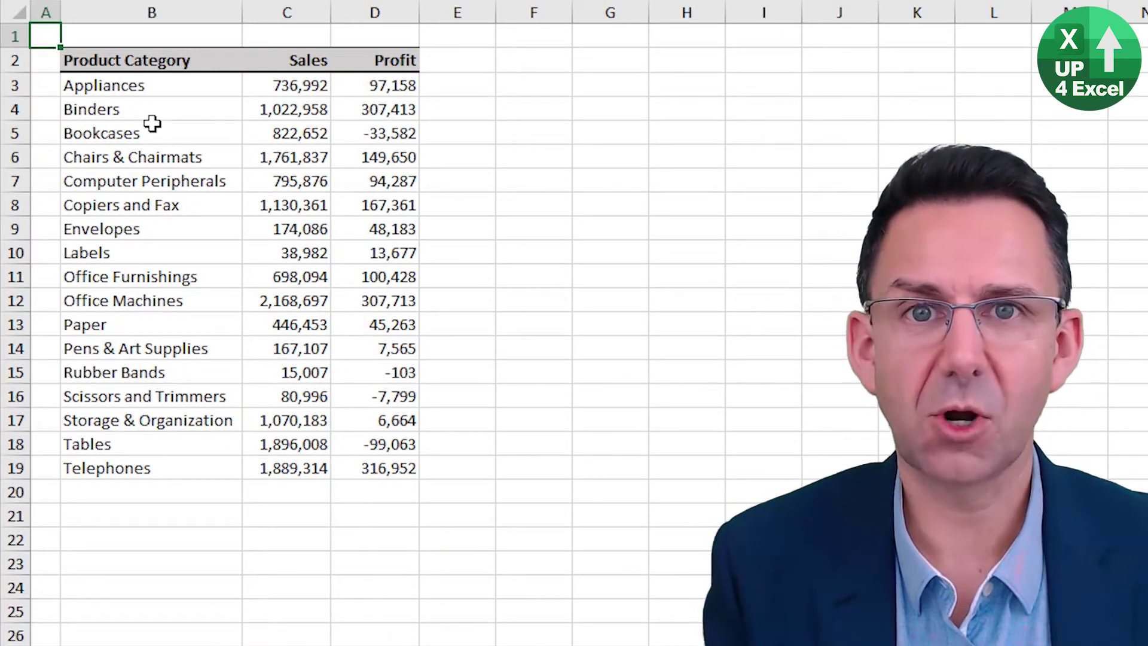
Select A1:D19 from D19, trim it to B2:D19, then reselect A1 through D19.
key(ctrl+End)
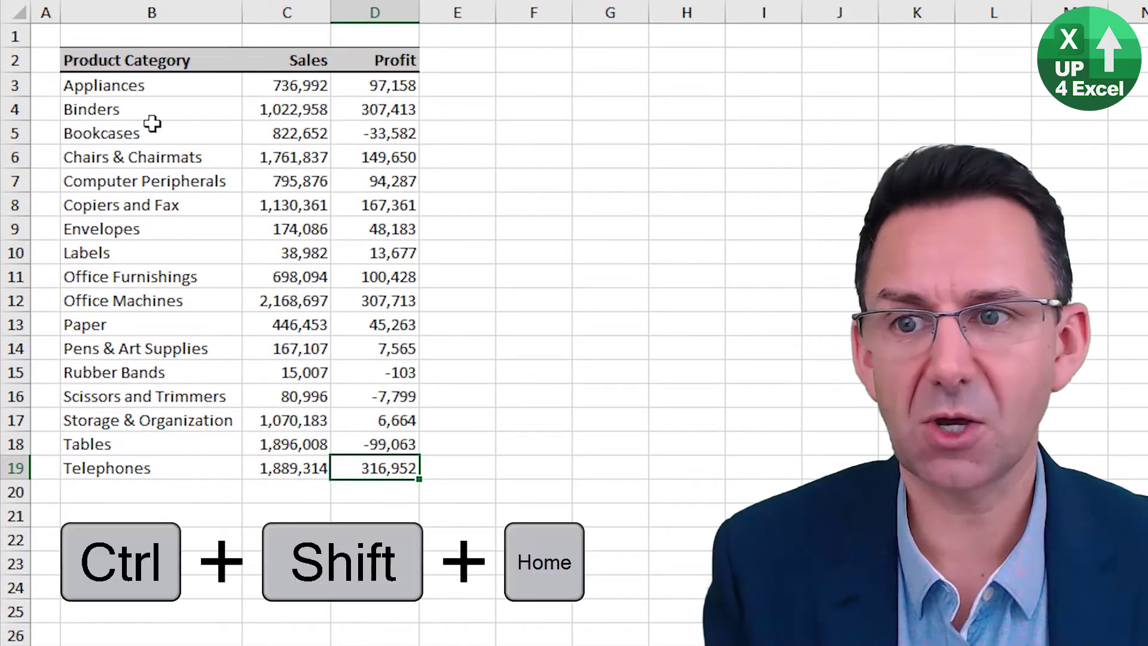
key(ctrl+shift+Home)
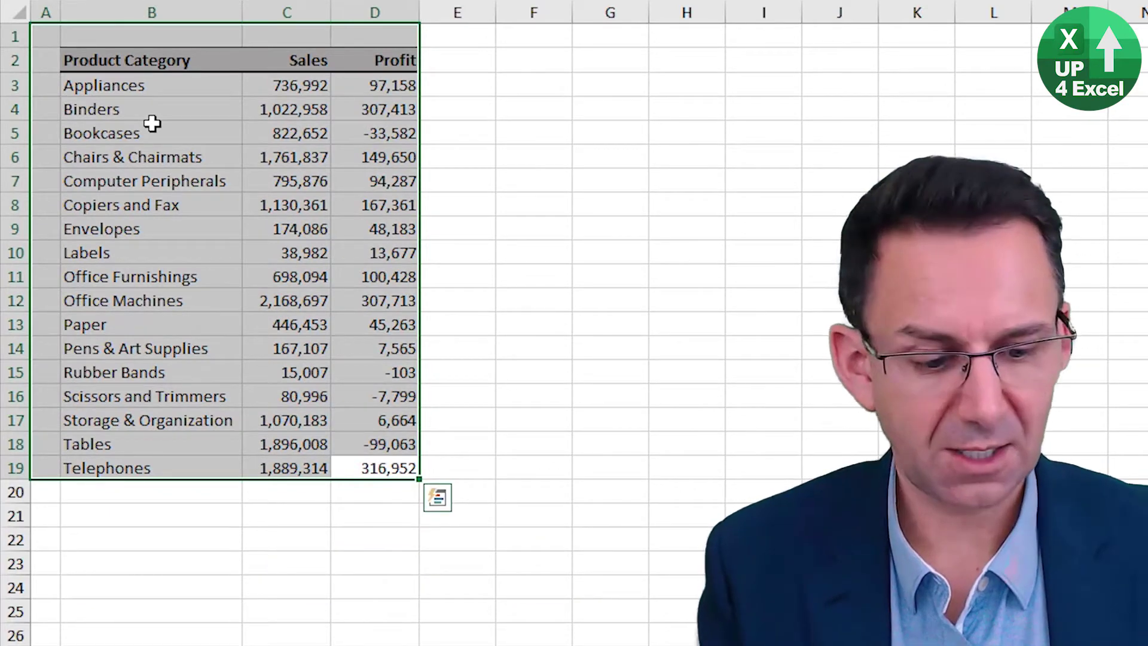
key(ctrl+shift+Right)
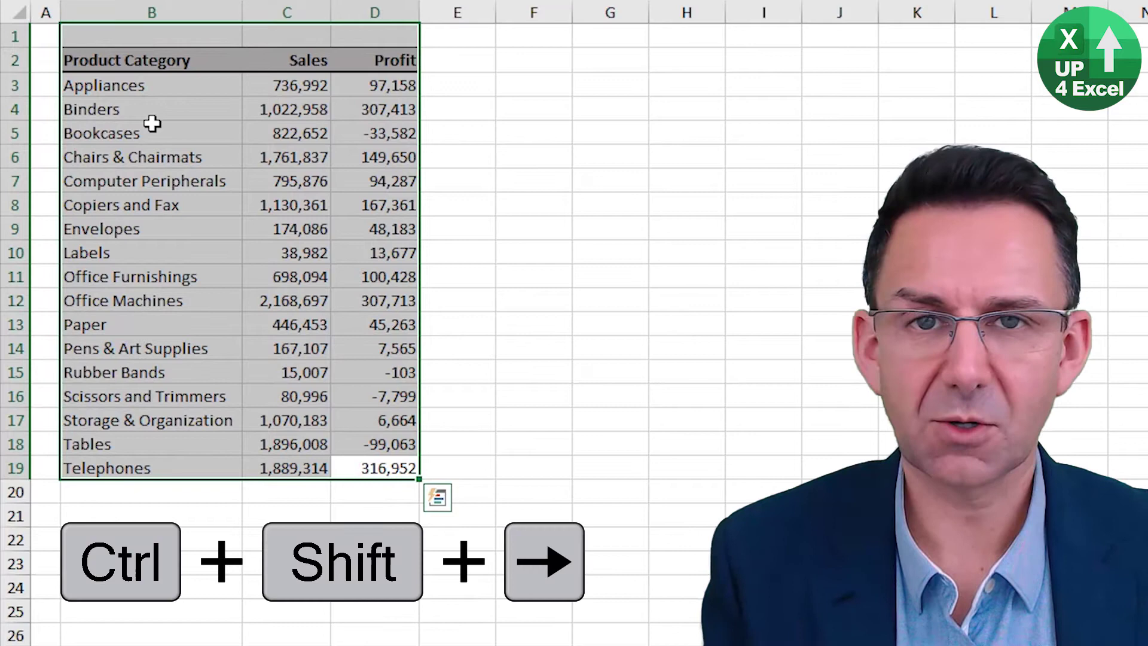
key(ctrl+shift+Down)
key(ctrl+q)
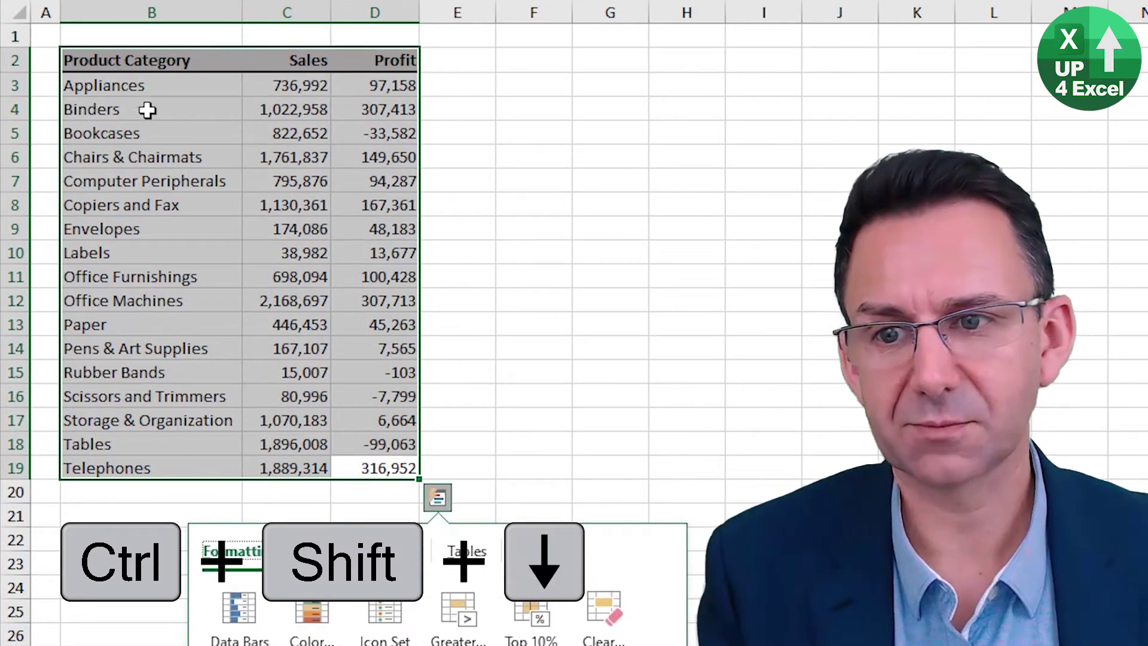
key(Escape)
key(ctrl+Home)
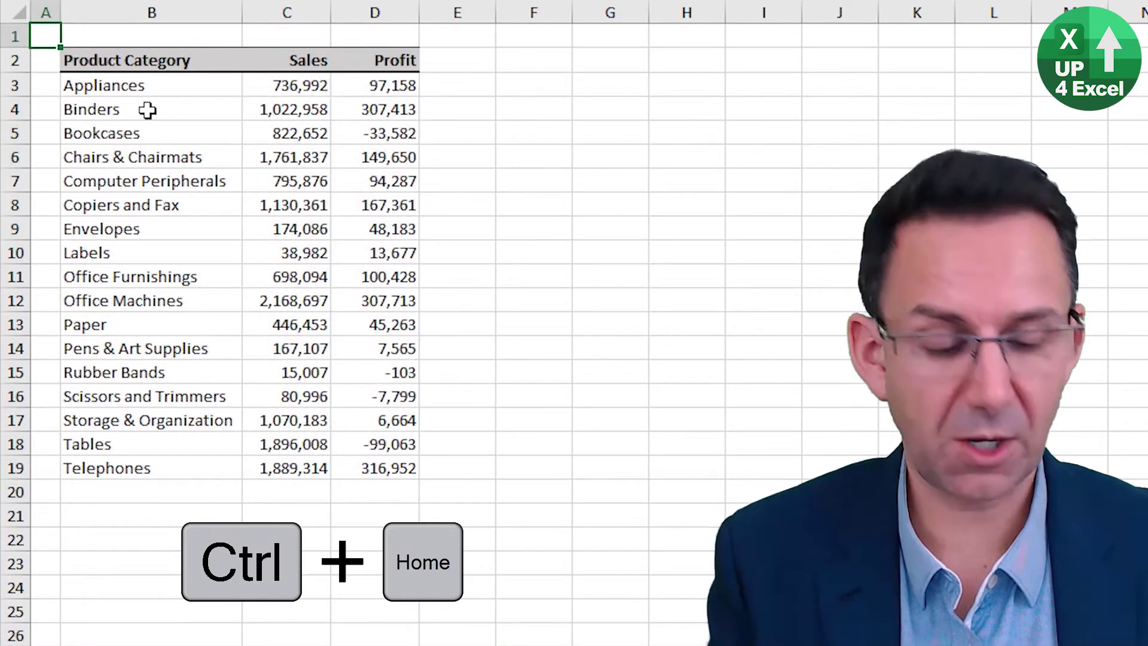
key(ctrl+shift+End)
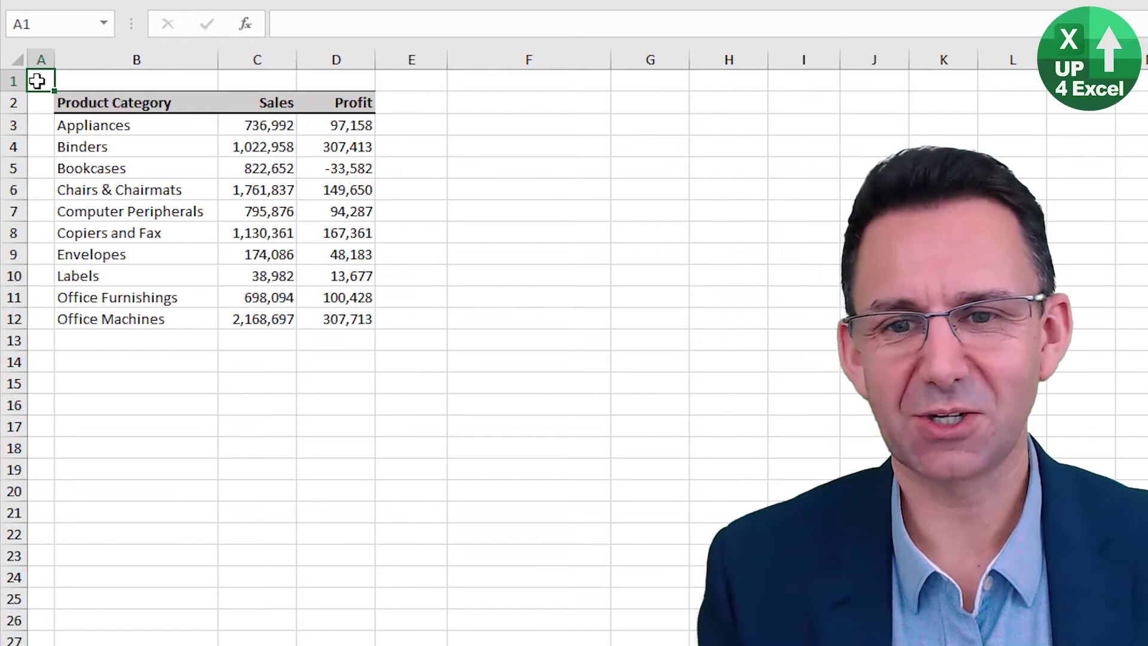
Select the whole worksheet from G7, then only the table B2:D12 from C5.
click(643, 206)
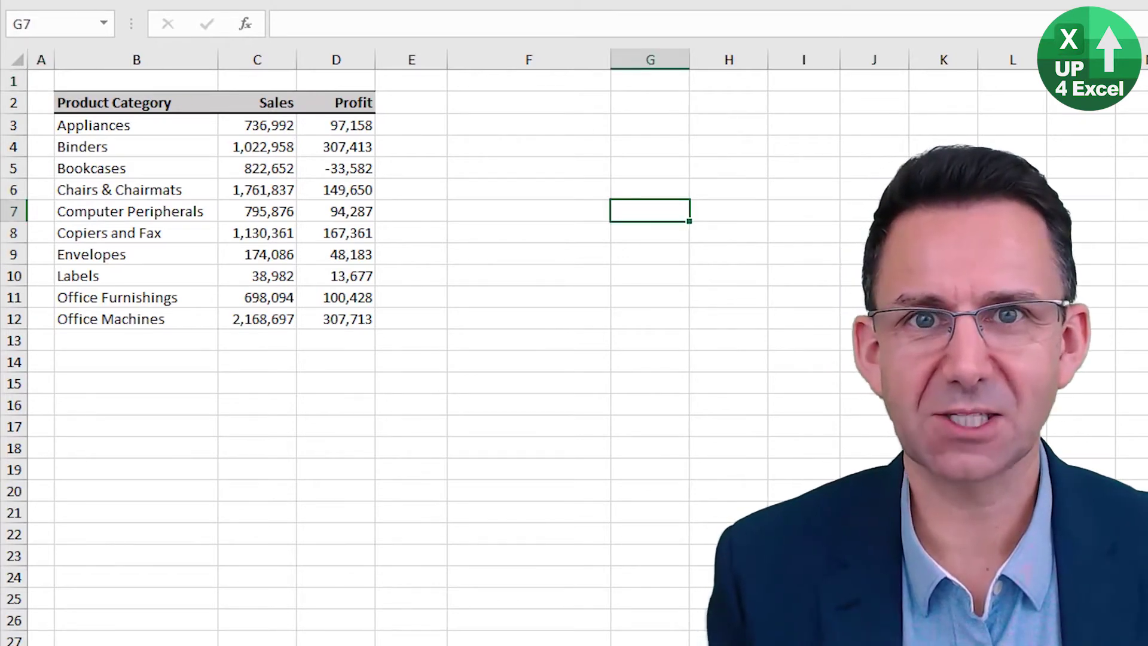
key(ctrl+a)
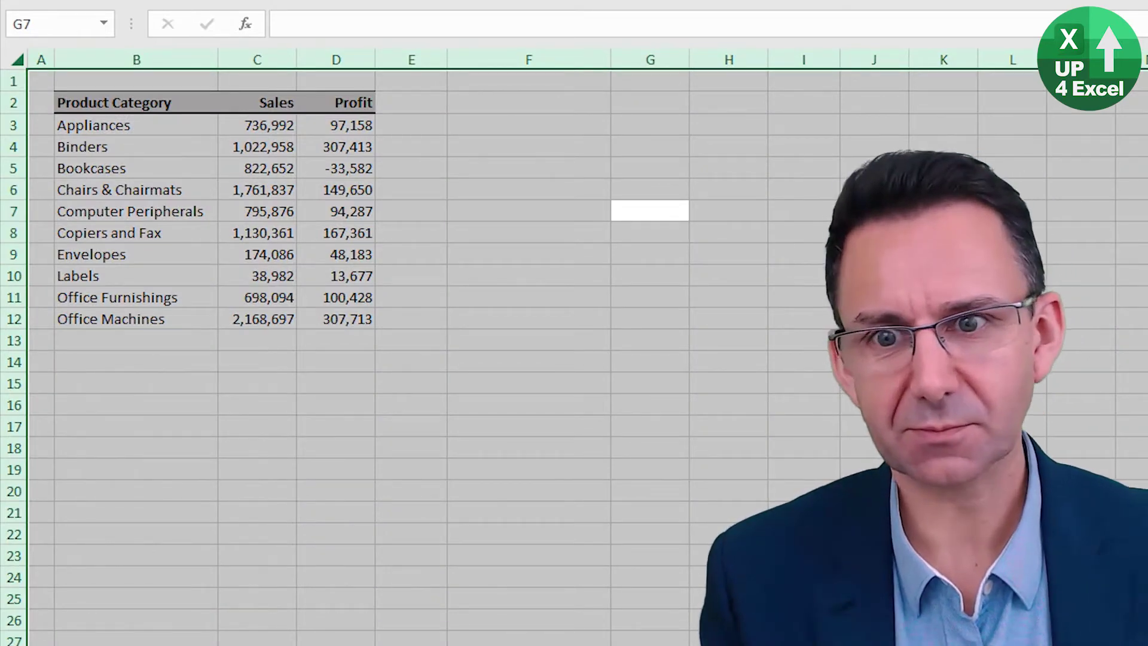
click(259, 171)
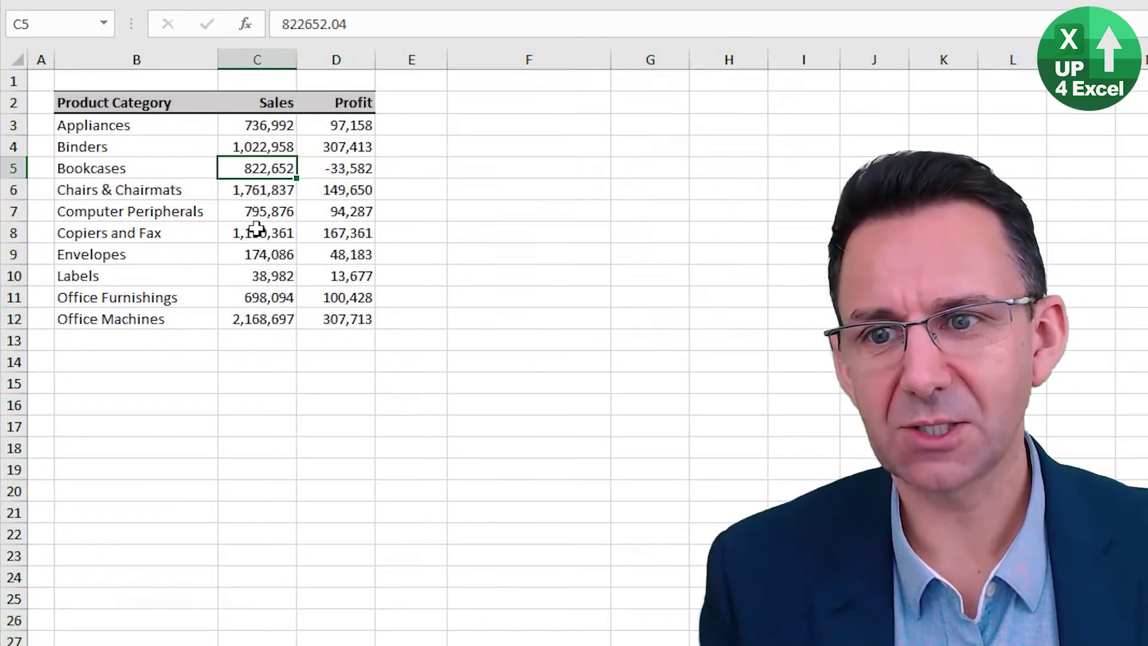
key(ctrl+a)
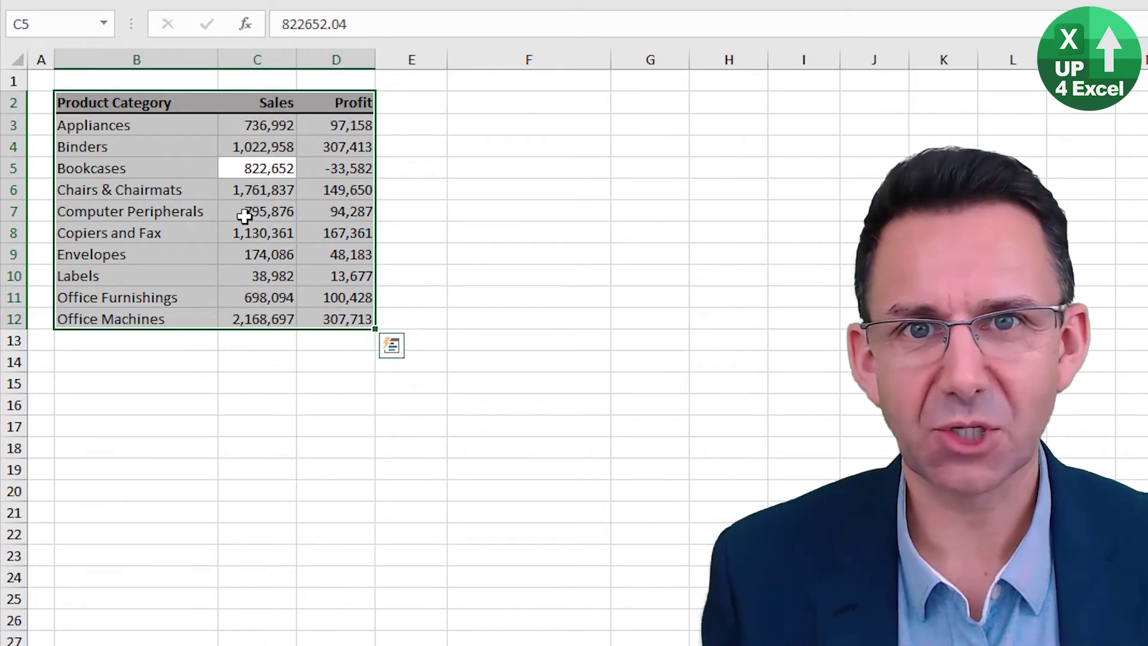
Cut the table B2:D12 and move it to start at F2.
key(ctrl+x)
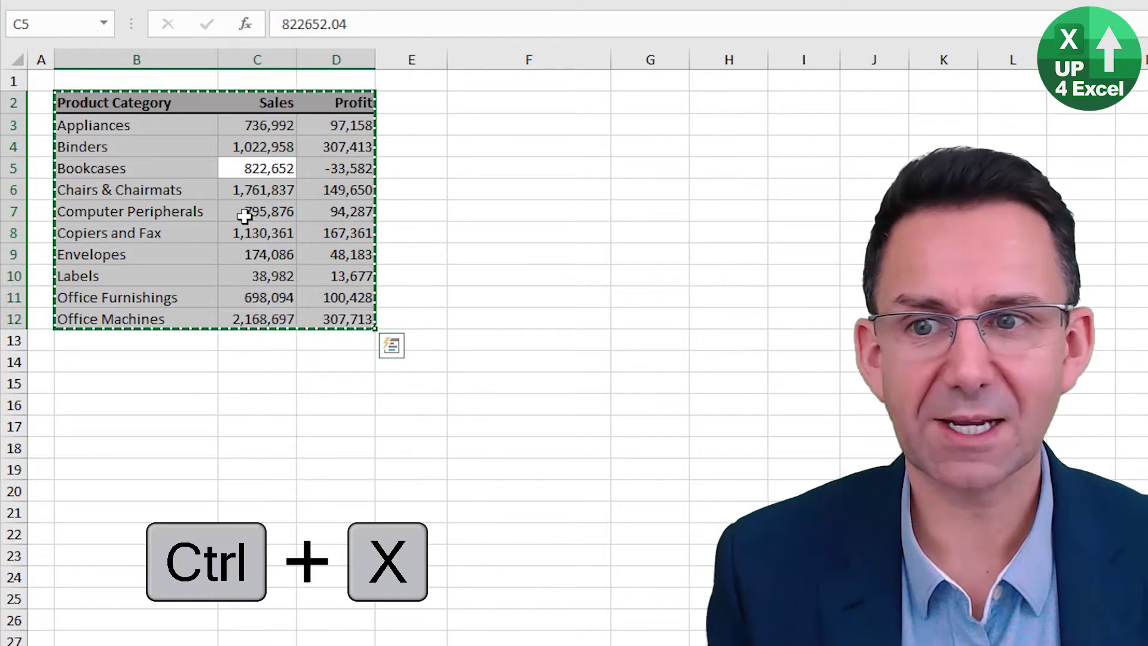
click(533, 110)
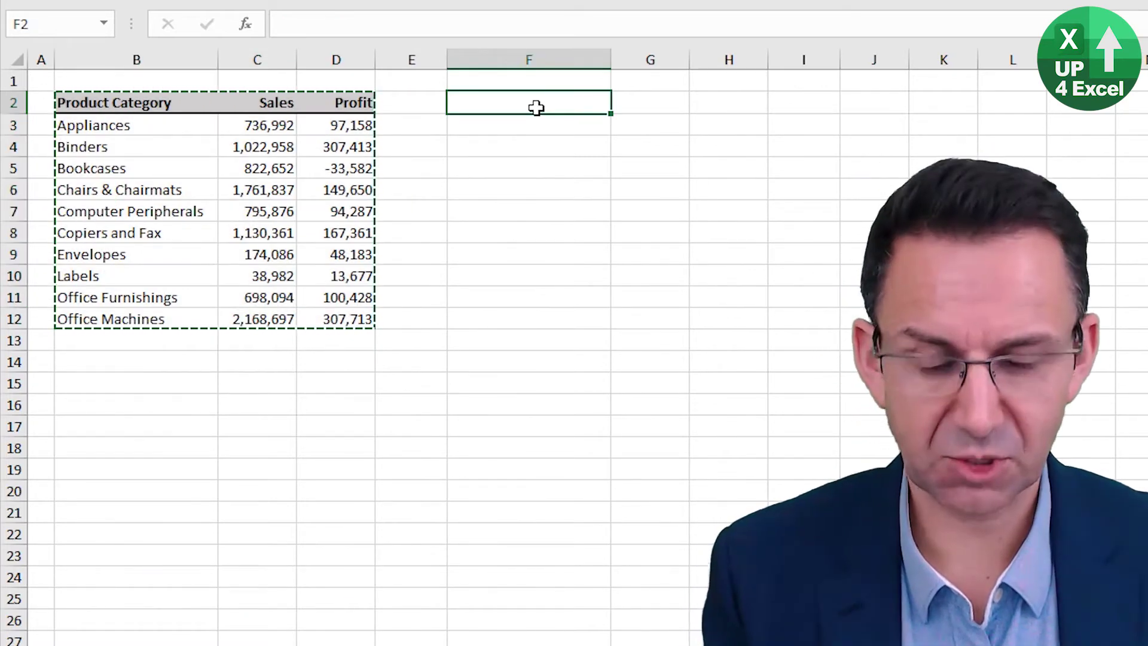
key(ctrl+v)
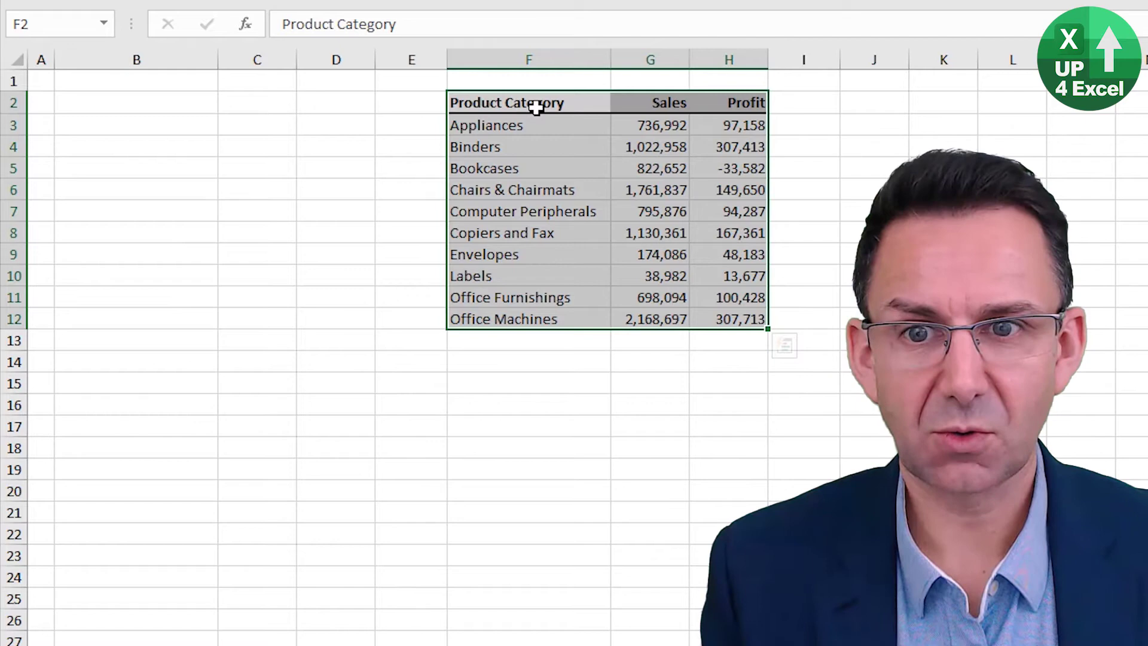
Copy the F2:H12 table back to B2, then copy the B2:D12 table.
key(ctrl+c)
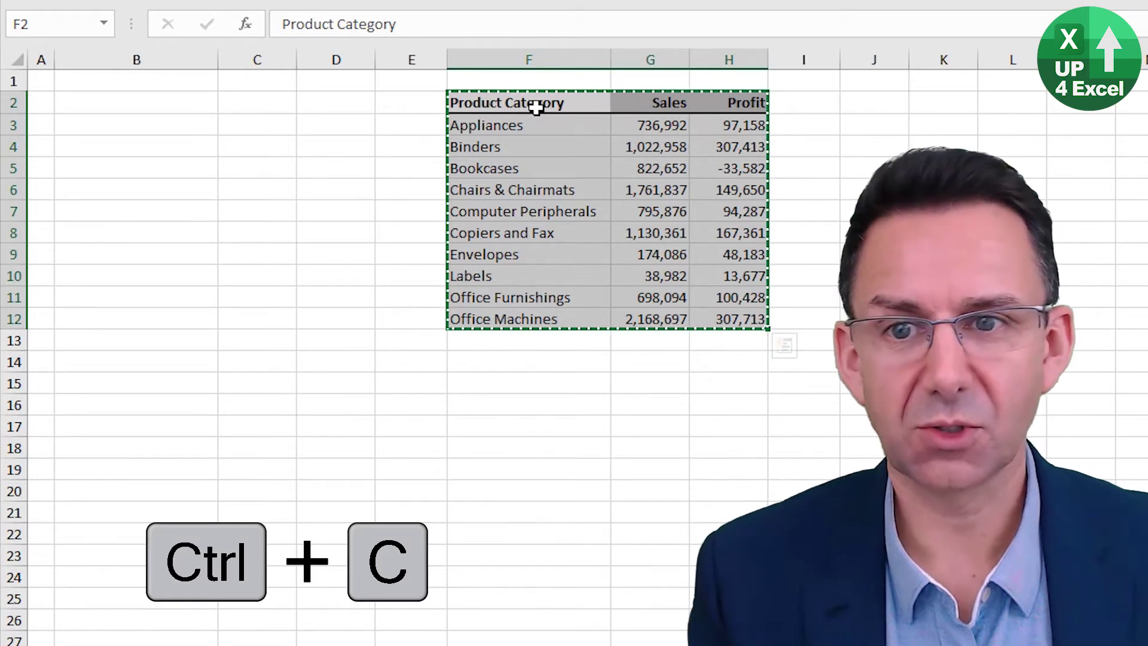
click(123, 103)
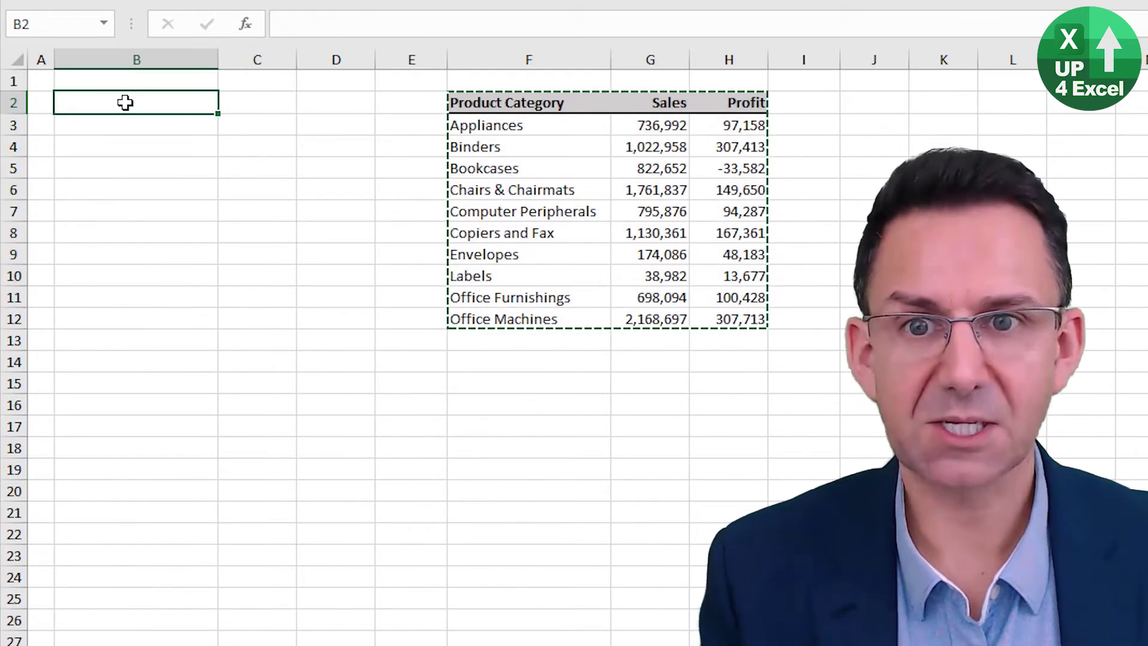
key(ctrl+v)
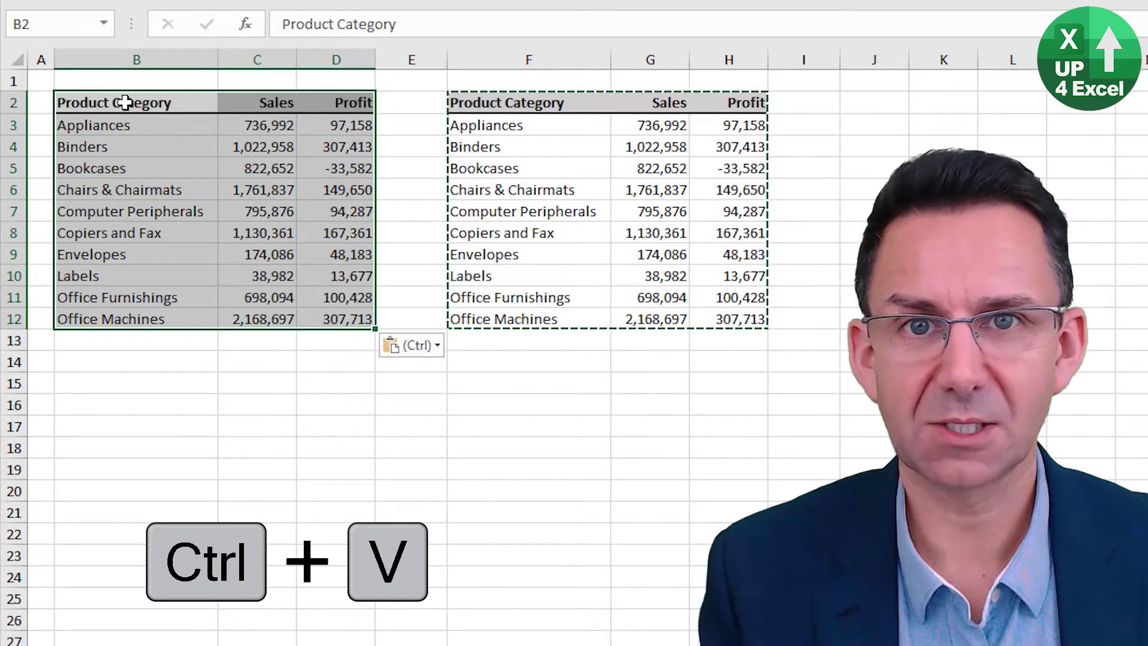
key(Escape)
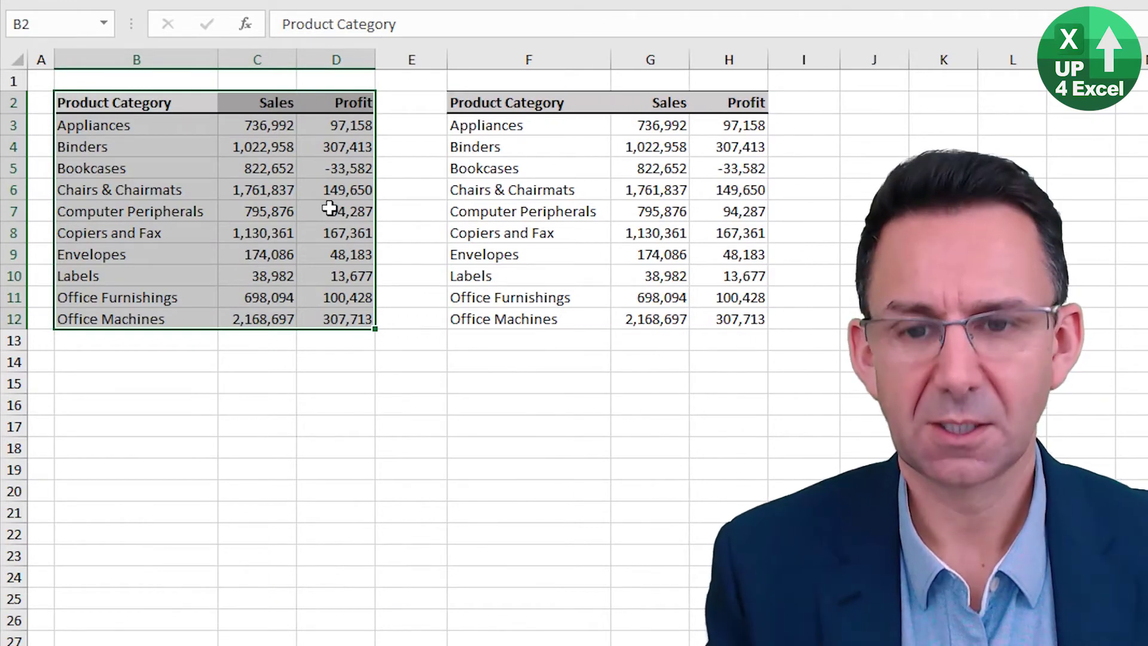
key(ctrl+c)
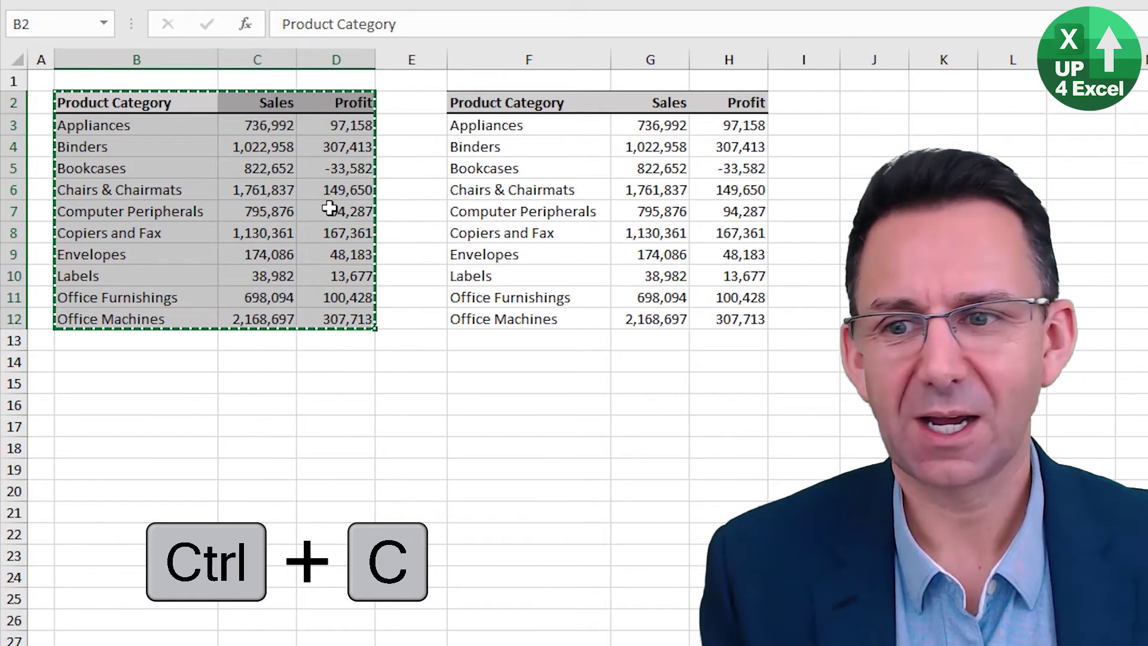
Paste Special values only into B15, leaving Skip blanks off.
click(119, 382)
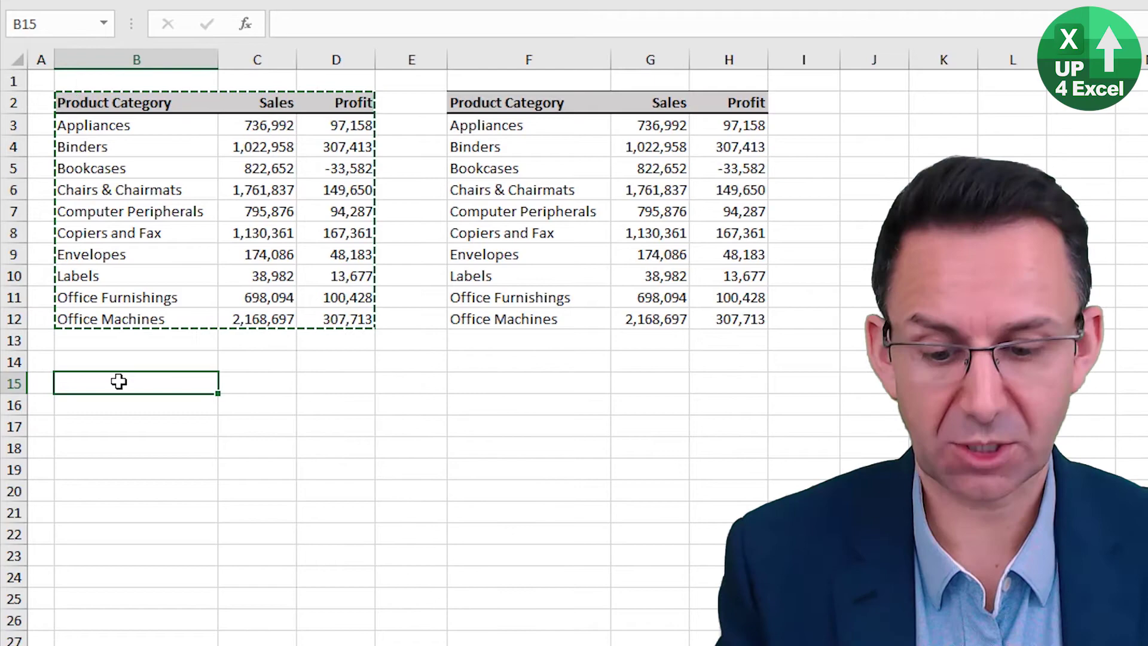
key(ctrl+alt+v)
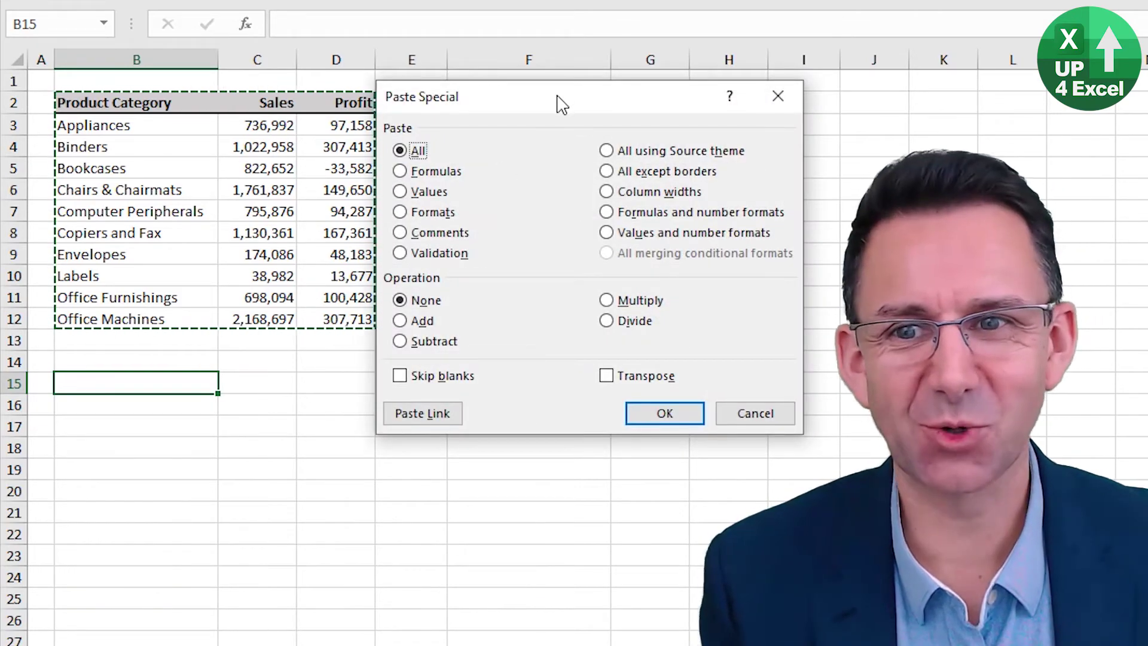
drag(562, 103, 573, 109)
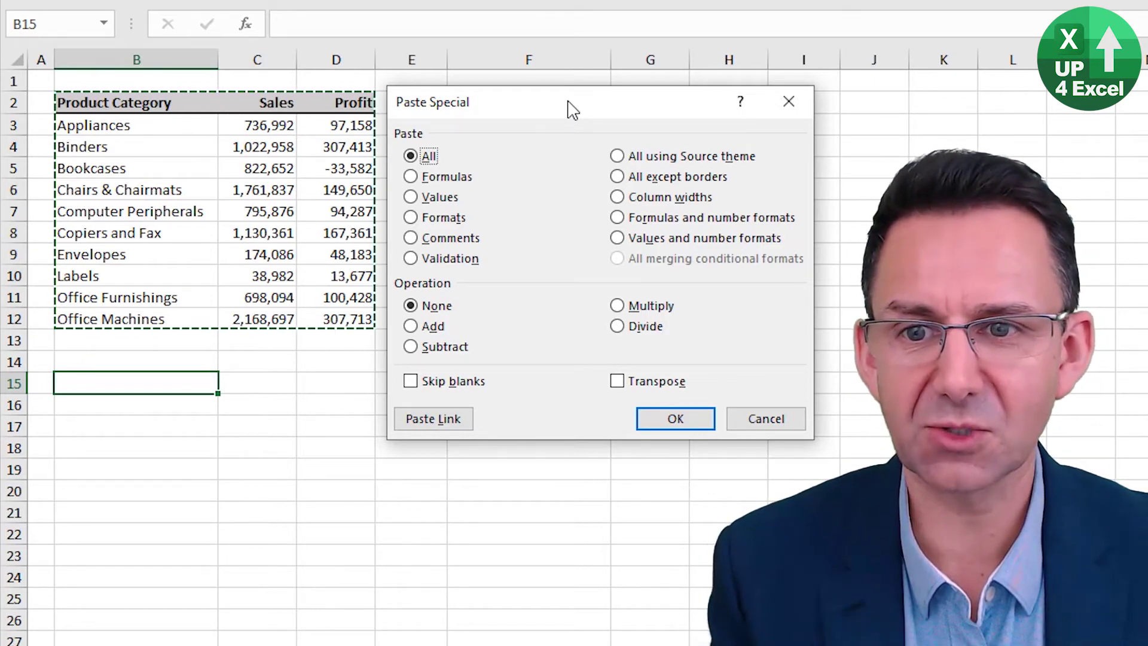
key(v)
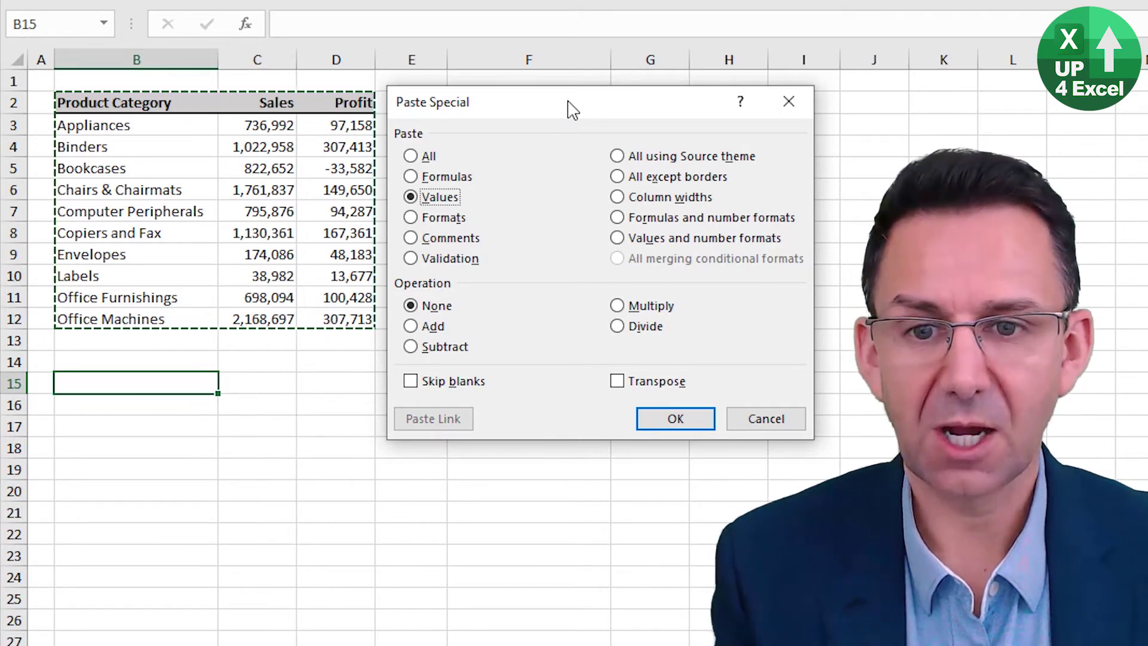
key(Tab)
key(Tab)
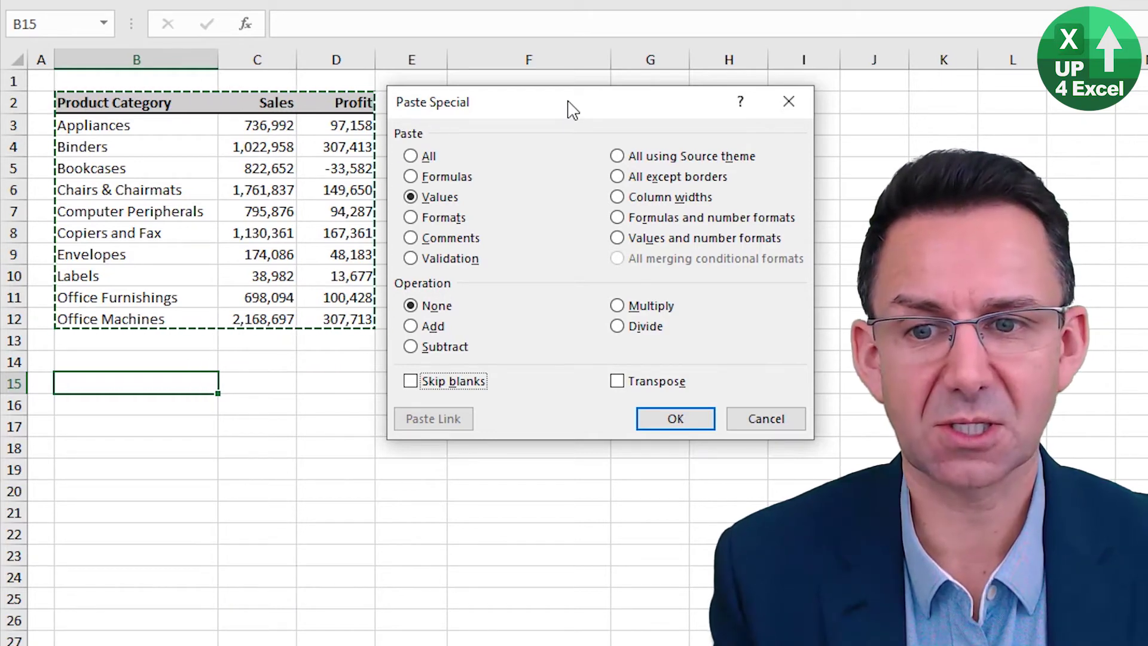
key(space)
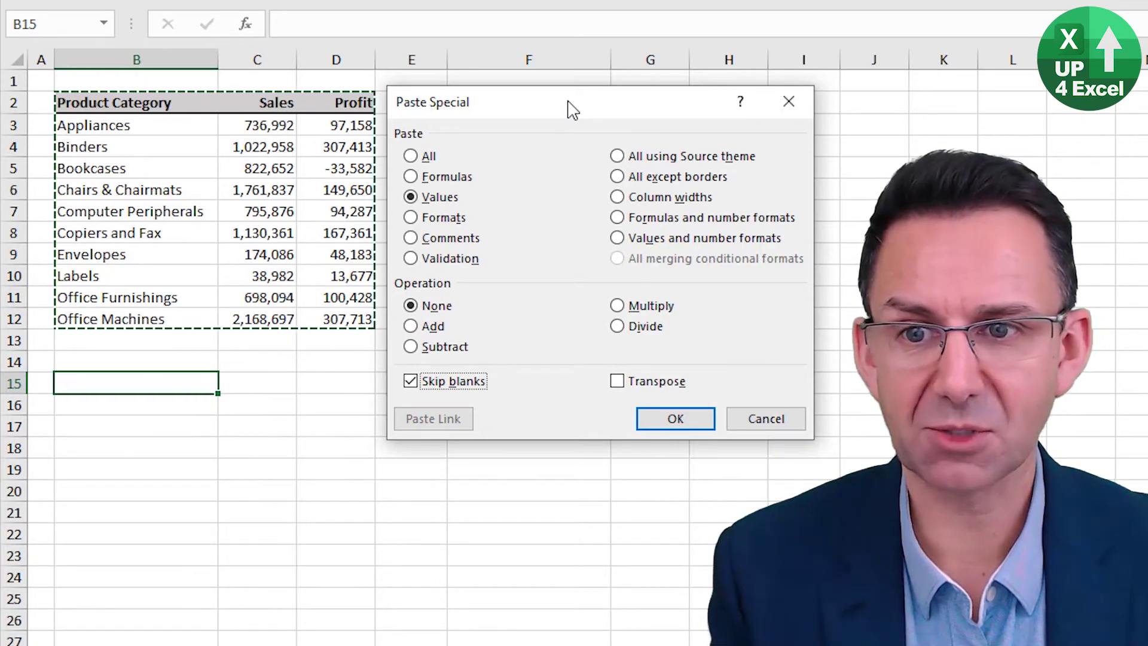
key(space)
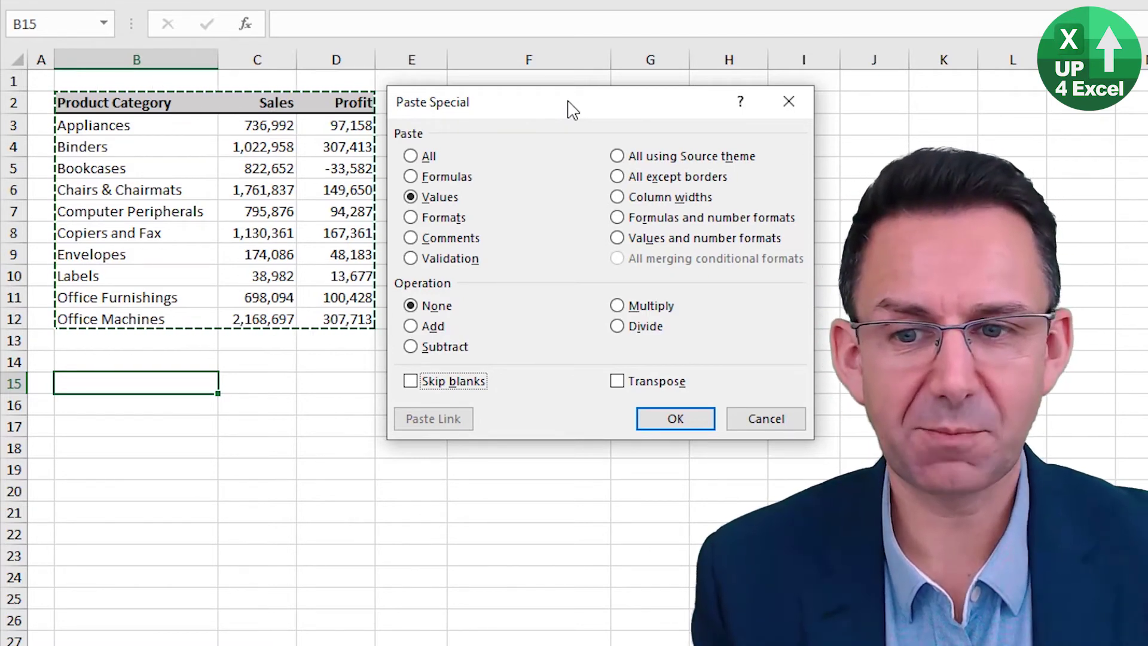
key(Tab)
key(Tab)
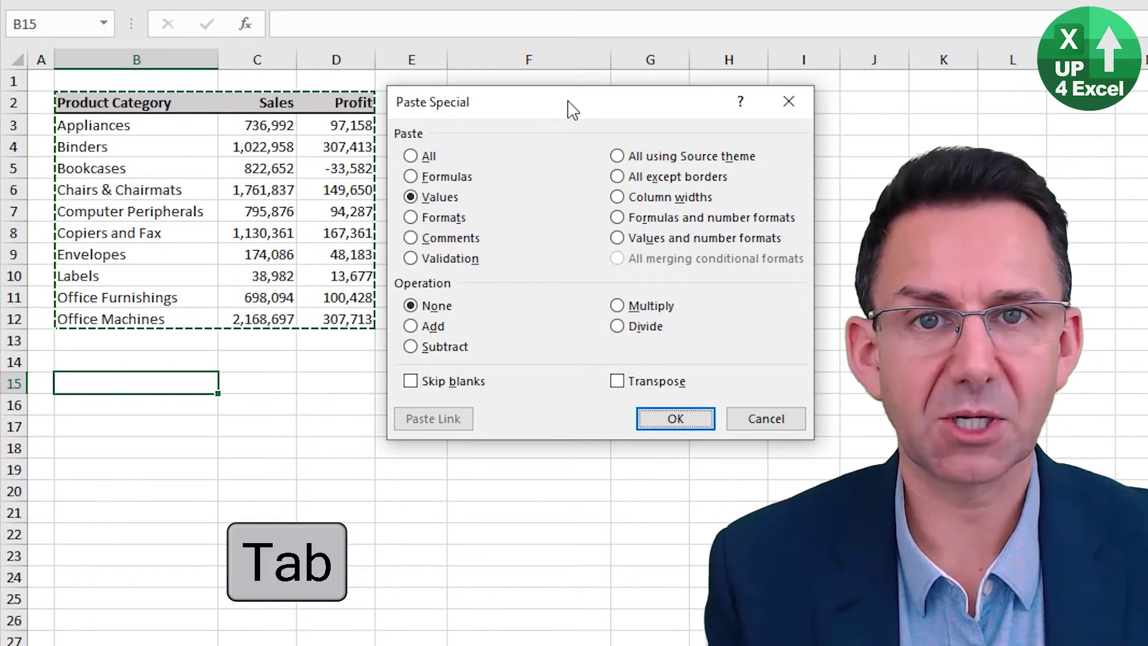
key(Tab)
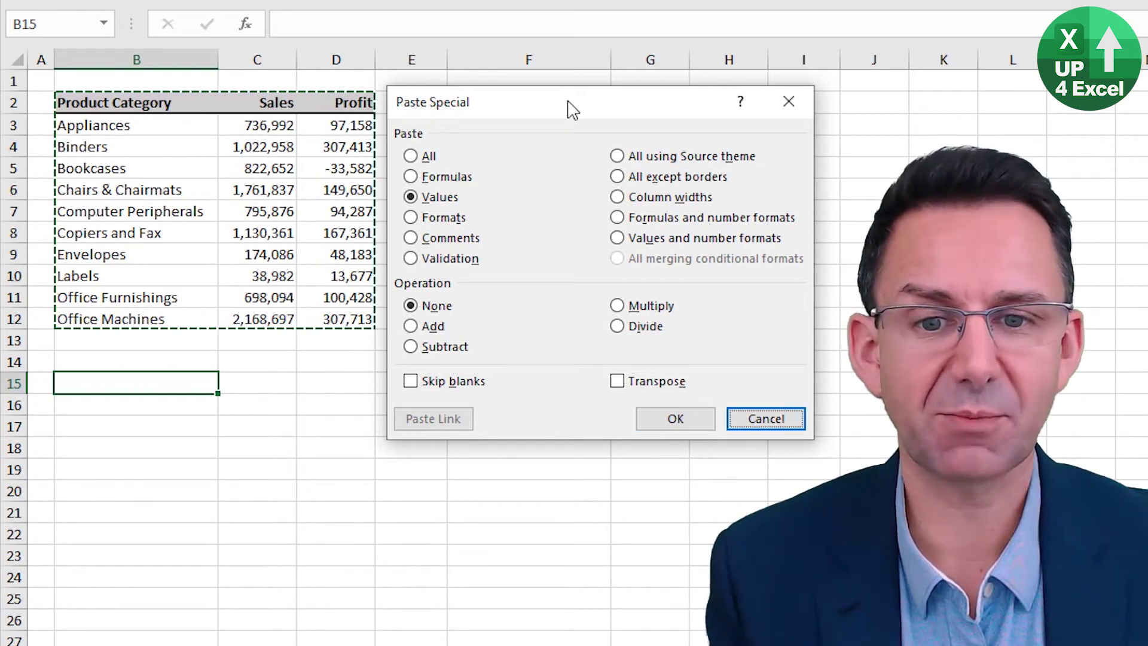
key(Left)
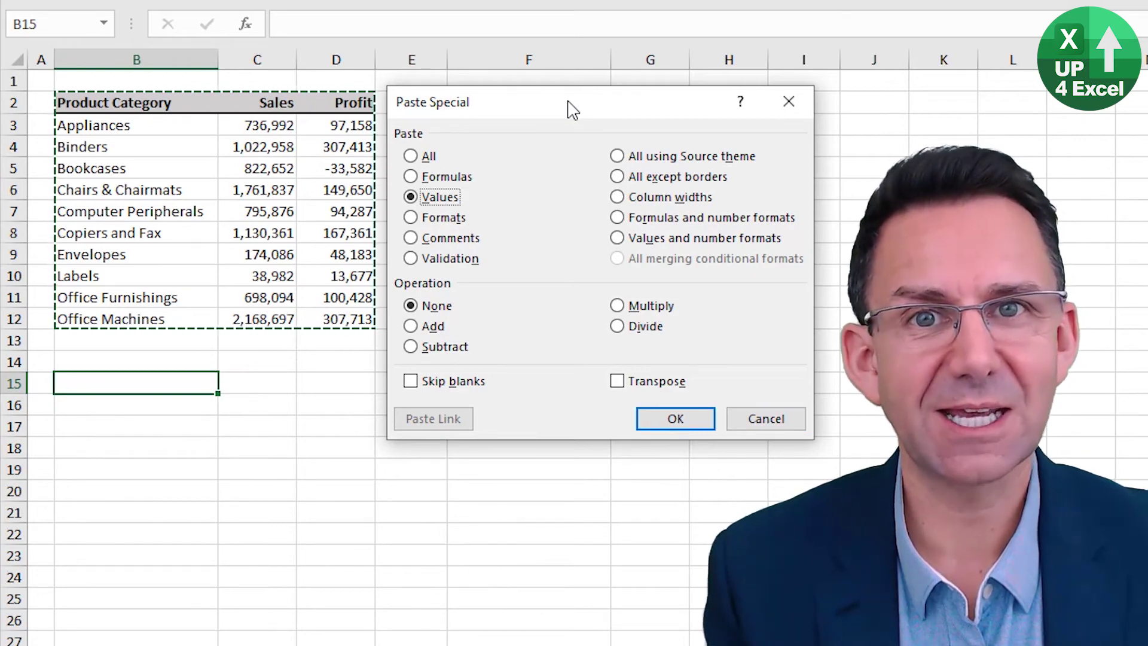
key(Return)
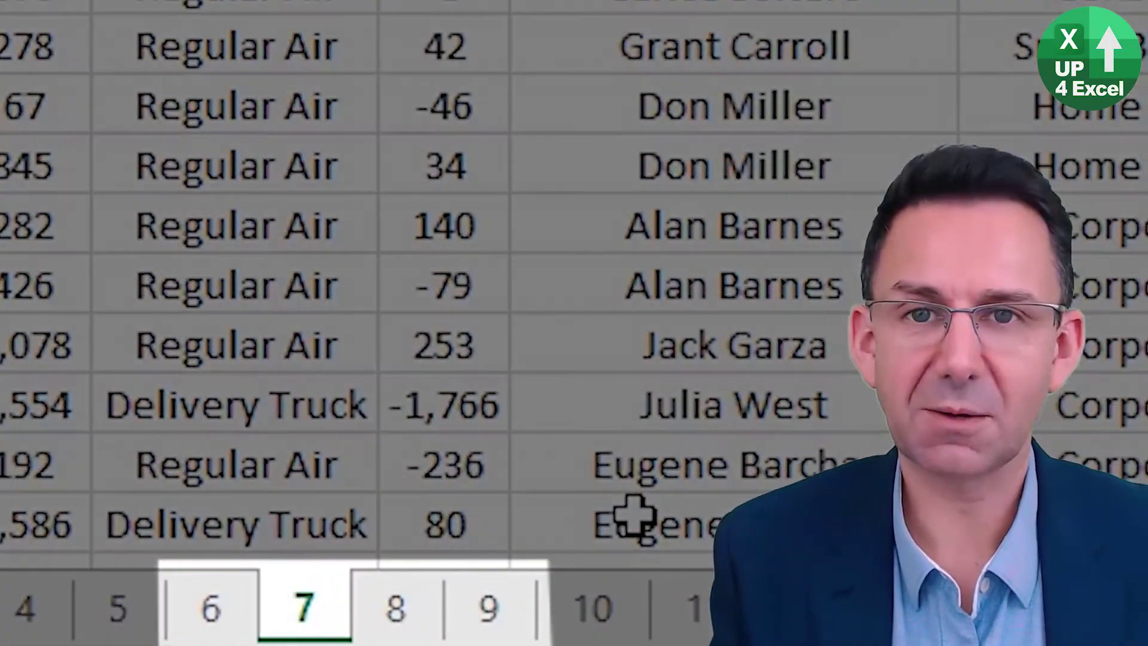
Switch to empty sheet 8 with Ctrl+PgDn, then back to sheet 7 with Ctrl+PgUp.
key(ctrl+Page_Down)
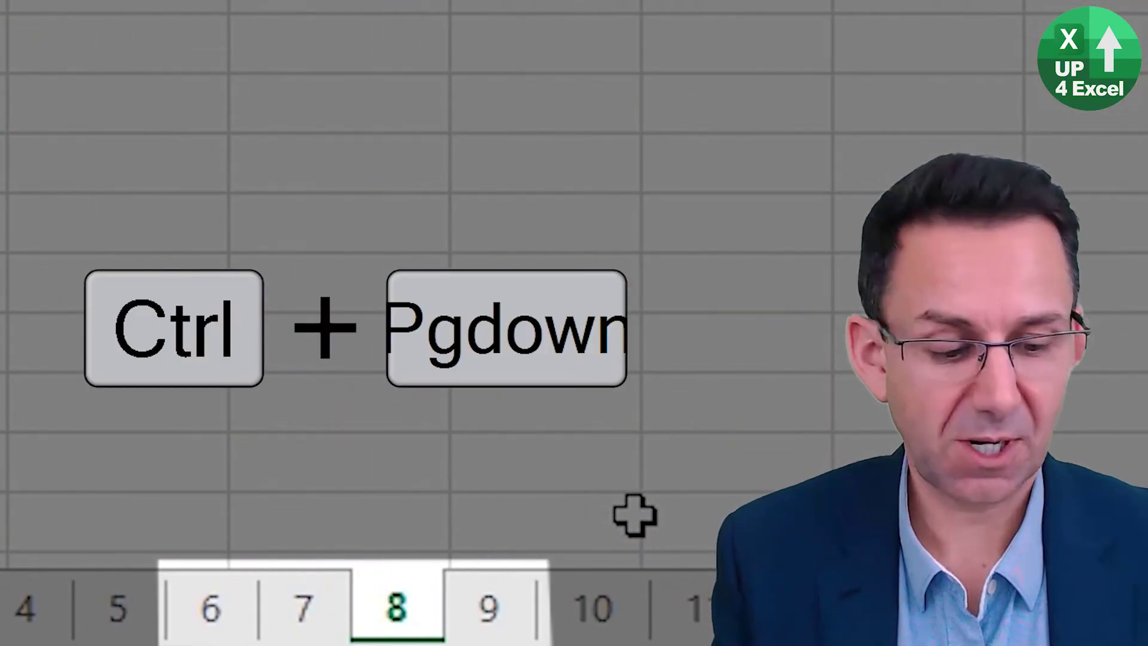
key(ctrl+Page_Up)
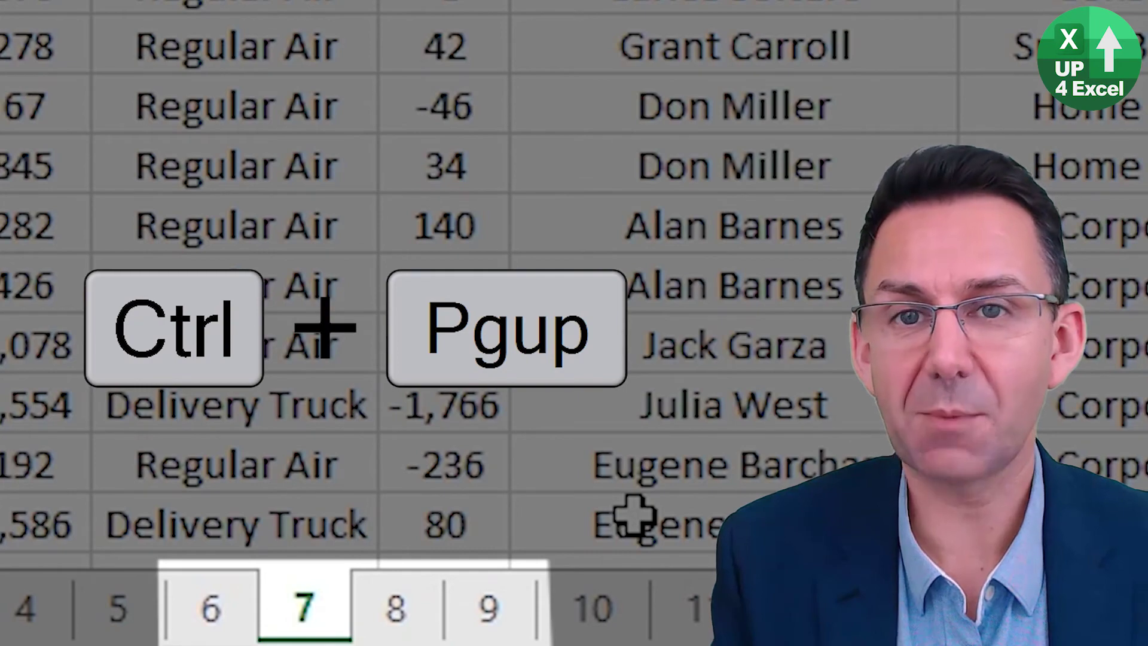